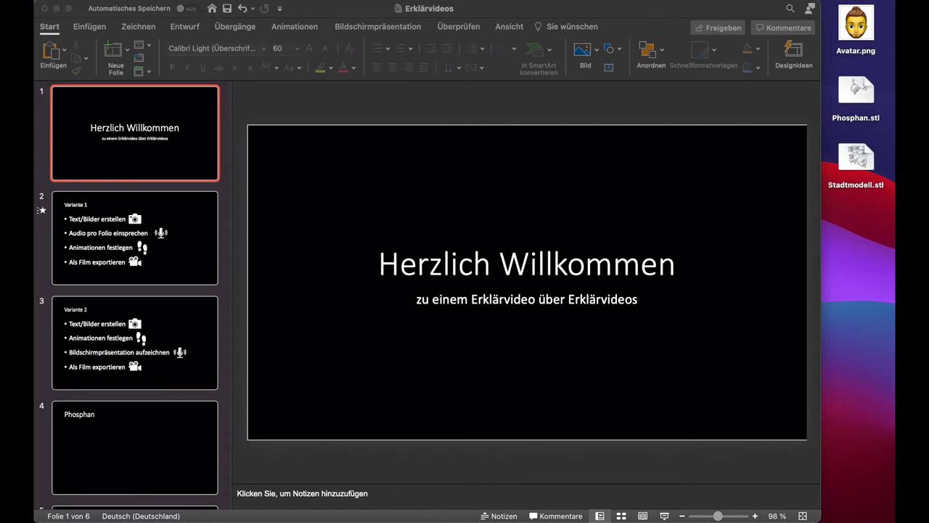
Look at slide 2, then return to the title slide
{"action": "left_click", "coordinate": [169, 238]}
{"action": "left_click", "coordinate": [183, 241]}
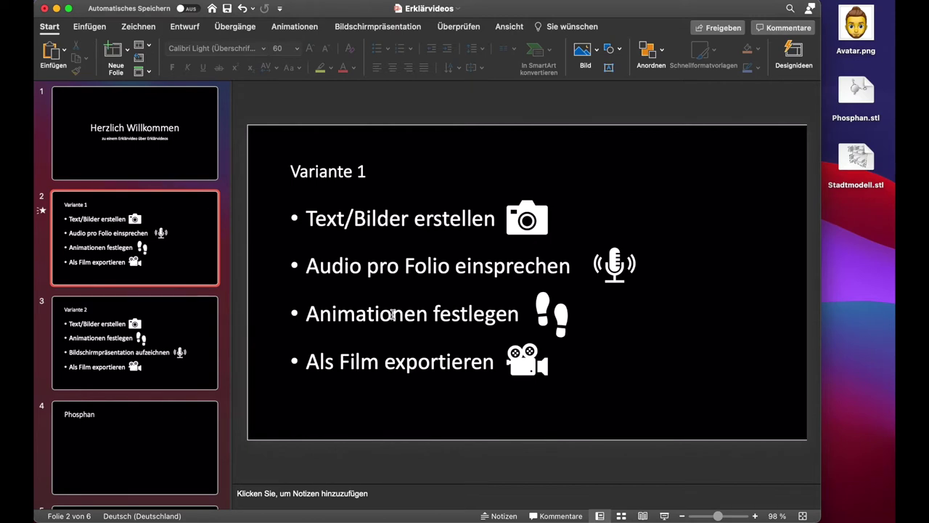
{"action": "left_click", "coordinate": [137, 143]}
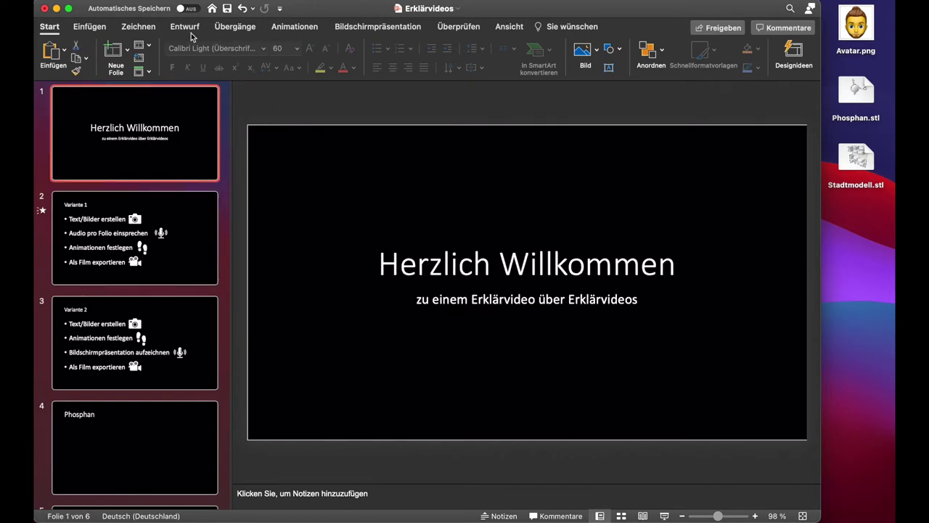
Record a roughly 9-second narration and insert it on the title slide
{"action": "left_click", "coordinate": [90, 27]}
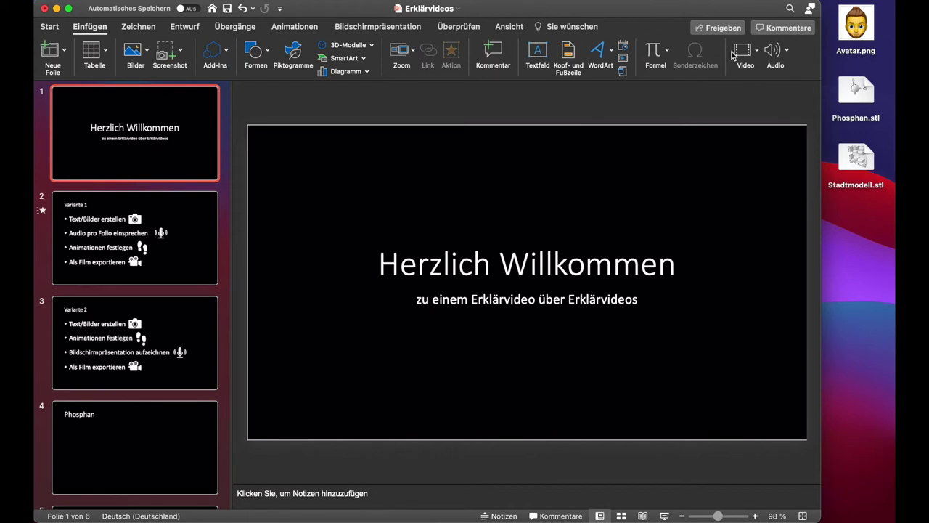
{"action": "left_click", "coordinate": [787, 51]}
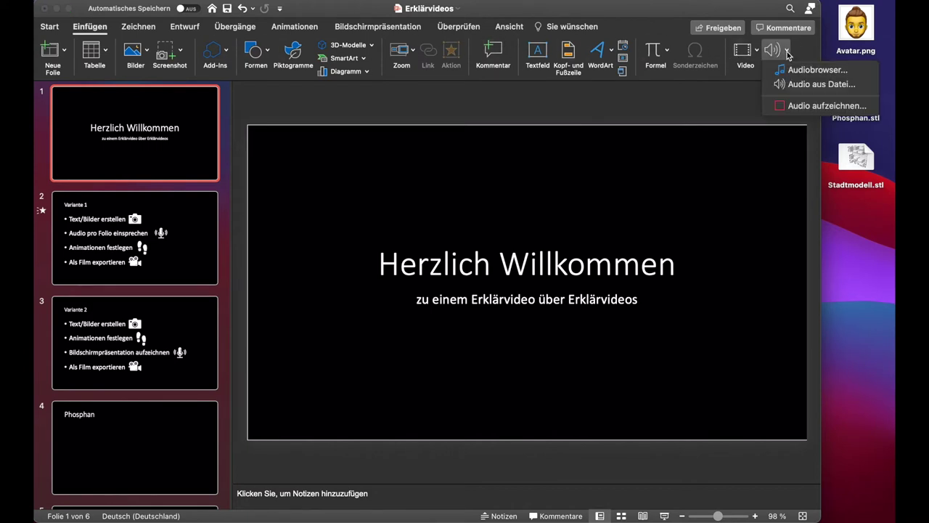
{"action": "left_click", "coordinate": [811, 106]}
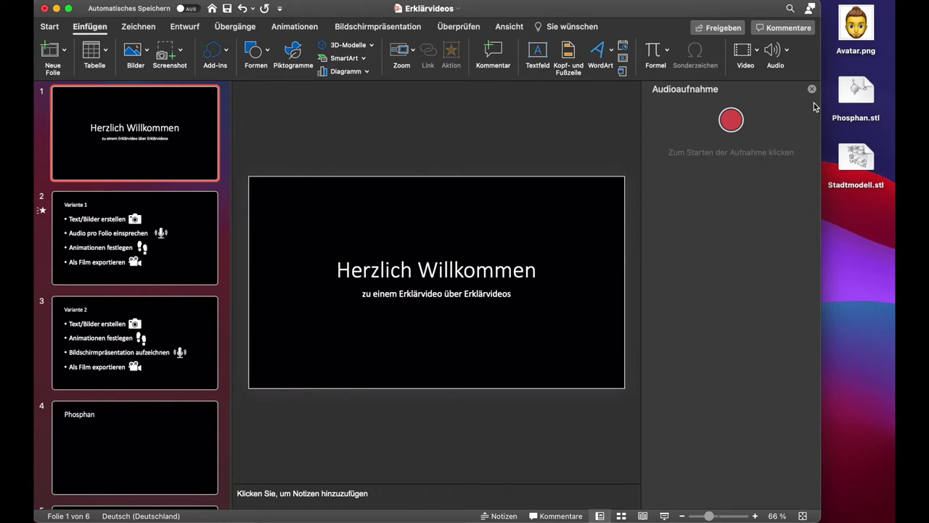
{"action": "left_click", "coordinate": [732, 120]}
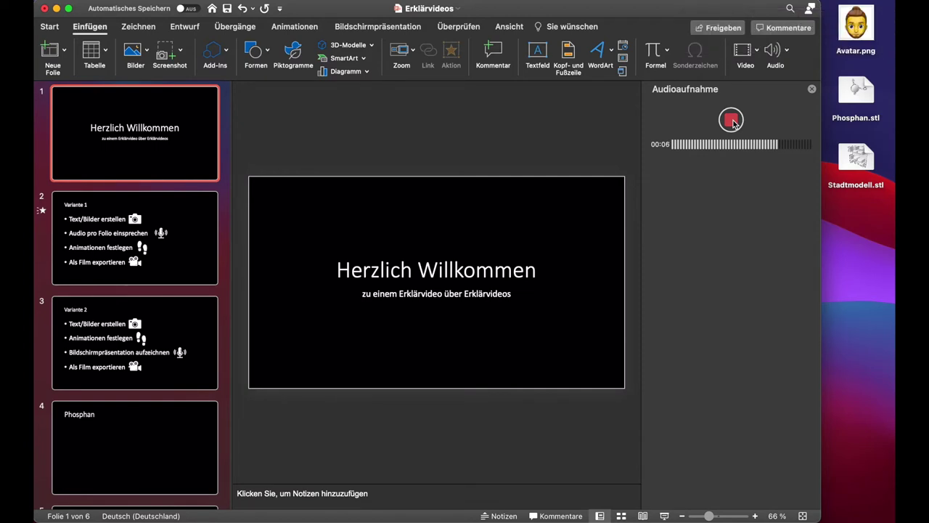
{"action": "left_click", "coordinate": [732, 122]}
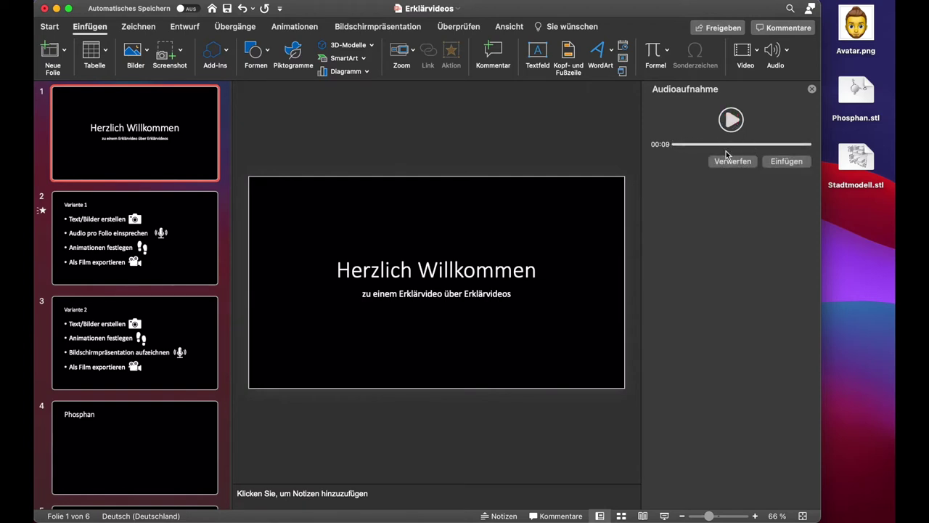
{"action": "left_click", "coordinate": [782, 162]}
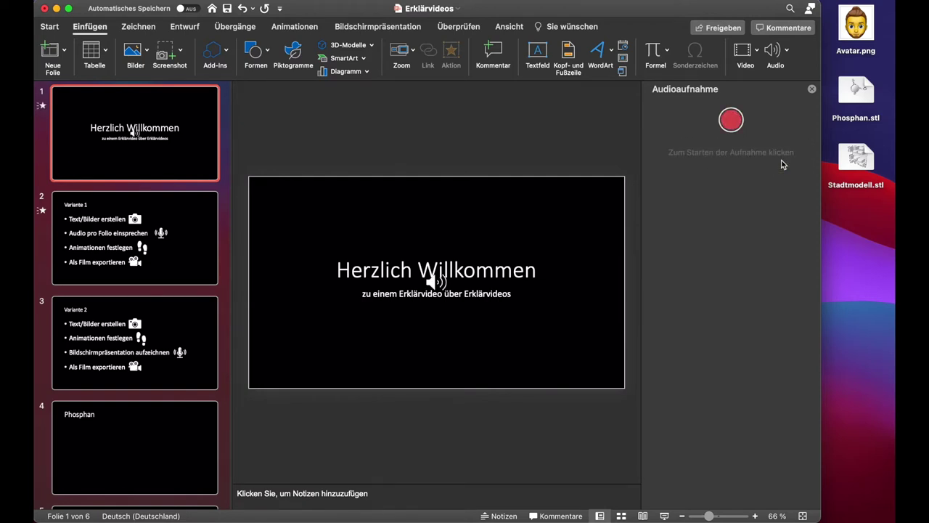
Move the speaker icon to the lower-right corner, close the recording pane, and go to slide 2
{"action": "mouse_move", "coordinate": [436, 281]}
{"action": "left_mouse_down"}
{"action": "mouse_move", "coordinate": [449, 303]}
{"action": "mouse_move", "coordinate": [599, 360]}
{"action": "left_mouse_up"}
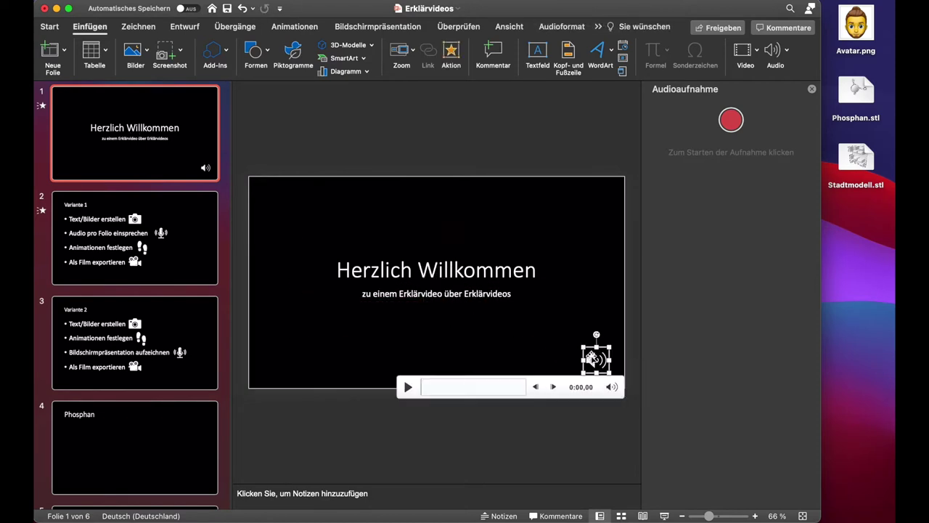
{"action": "left_click", "coordinate": [811, 87]}
{"action": "left_click", "coordinate": [137, 236]}
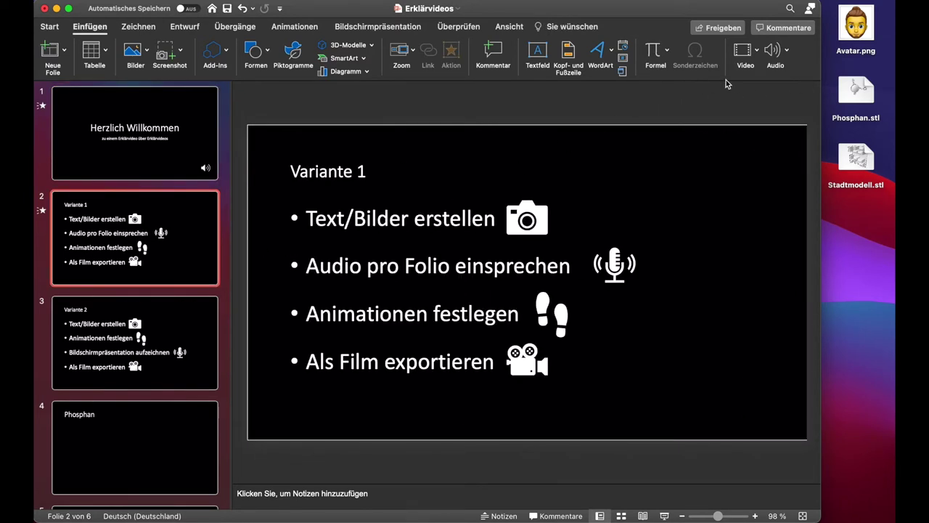
Record a narration for the Variante 1 slide and insert it
{"action": "left_click", "coordinate": [787, 53]}
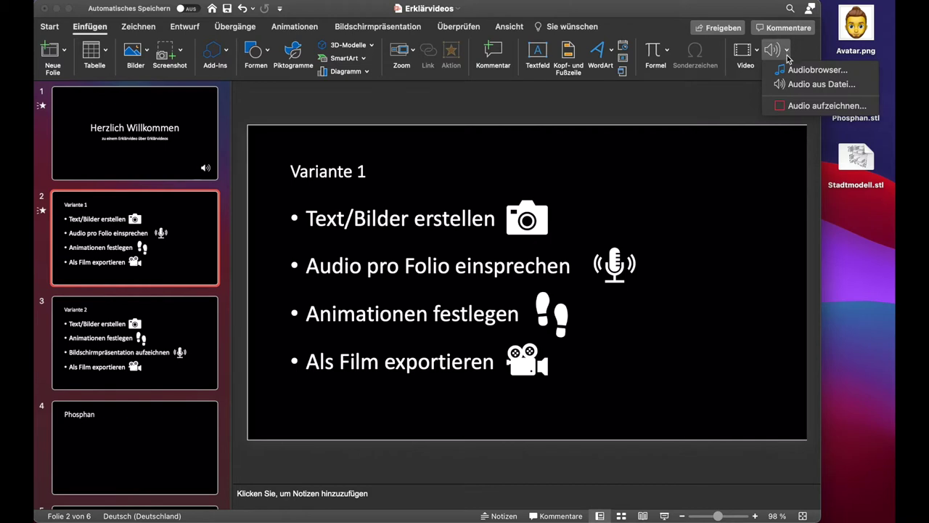
{"action": "left_click", "coordinate": [817, 109]}
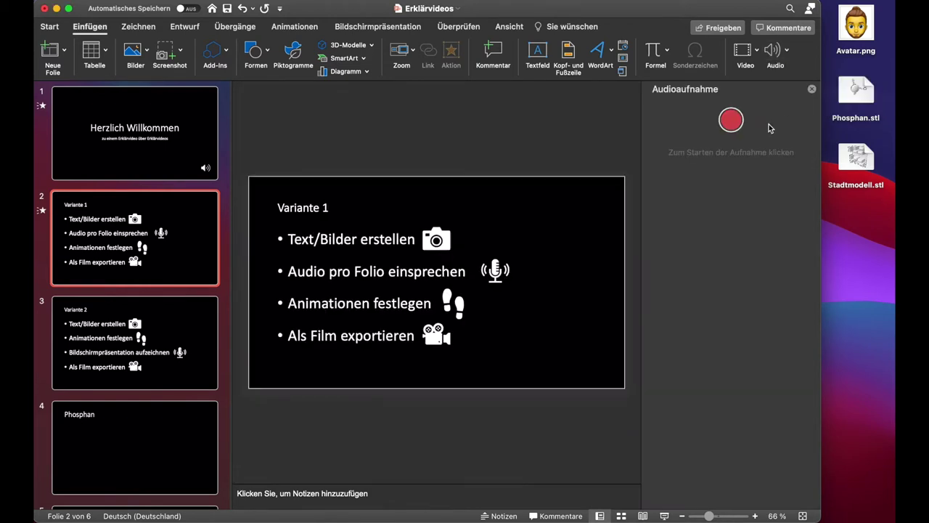
{"action": "left_click", "coordinate": [732, 121]}
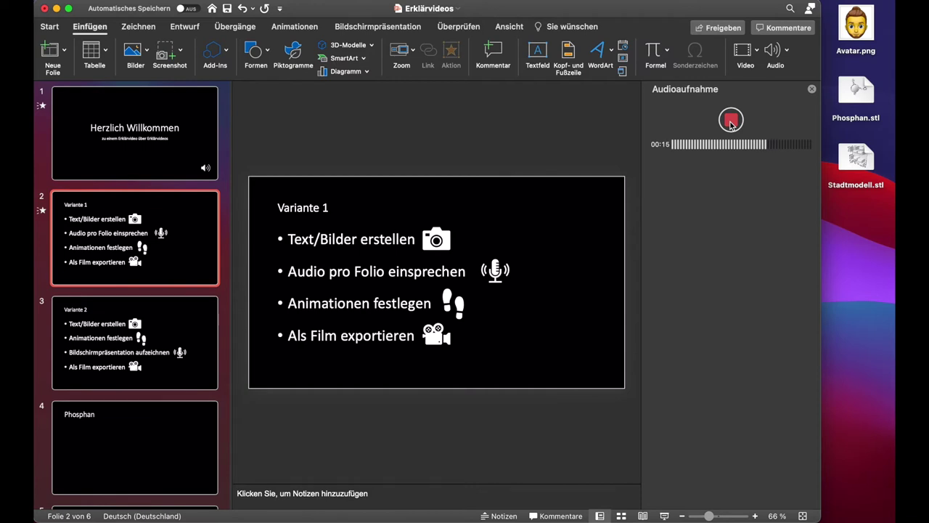
{"action": "left_click", "coordinate": [731, 121]}
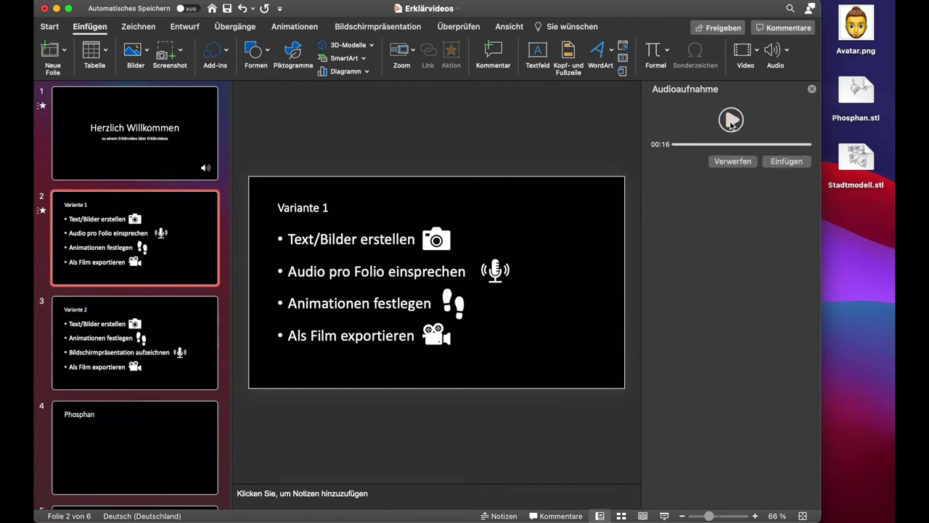
{"action": "left_click", "coordinate": [791, 163]}
Drag the speaker icon to the lower-right corner, close the recording pane, and return to slide 1
{"action": "mouse_move", "coordinate": [433, 283]}
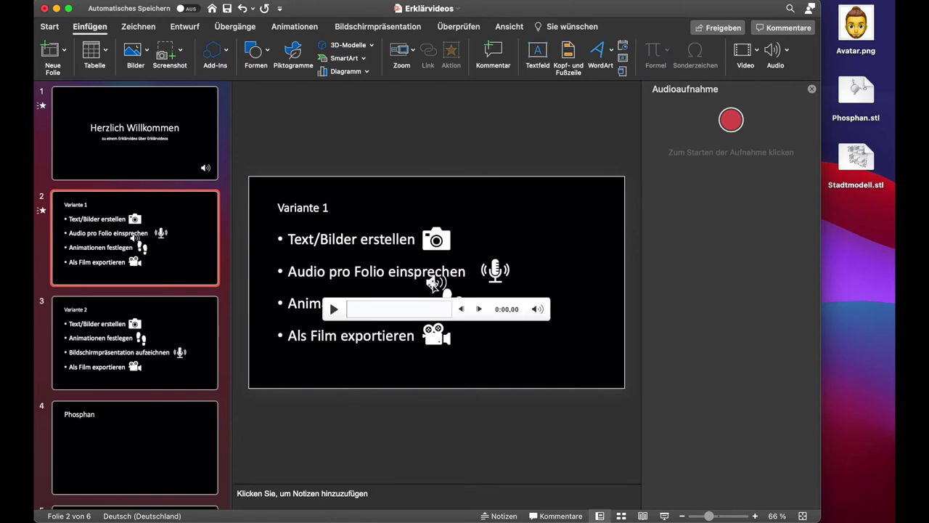
{"action": "left_click_drag", "start_coordinate": [434, 283], "coordinate": [592, 355]}
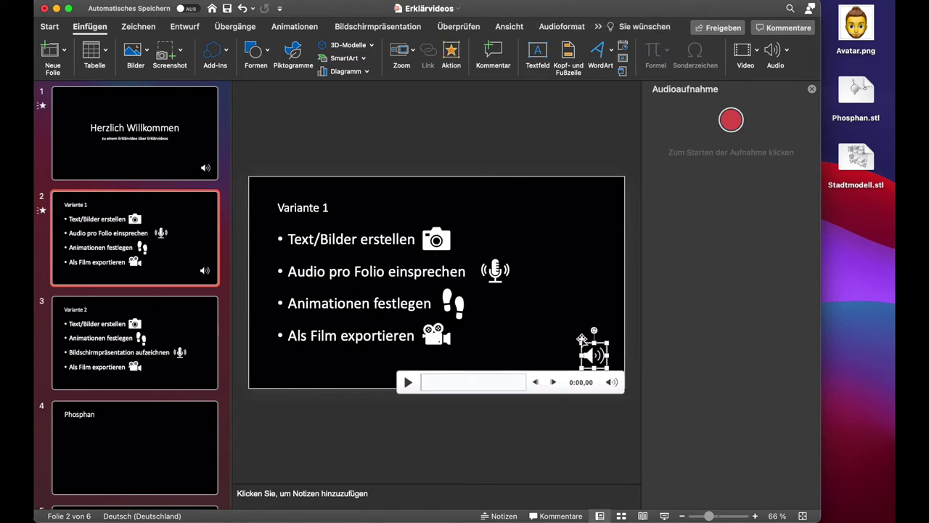
{"action": "left_click", "coordinate": [811, 91]}
{"action": "left_click", "coordinate": [142, 129]}
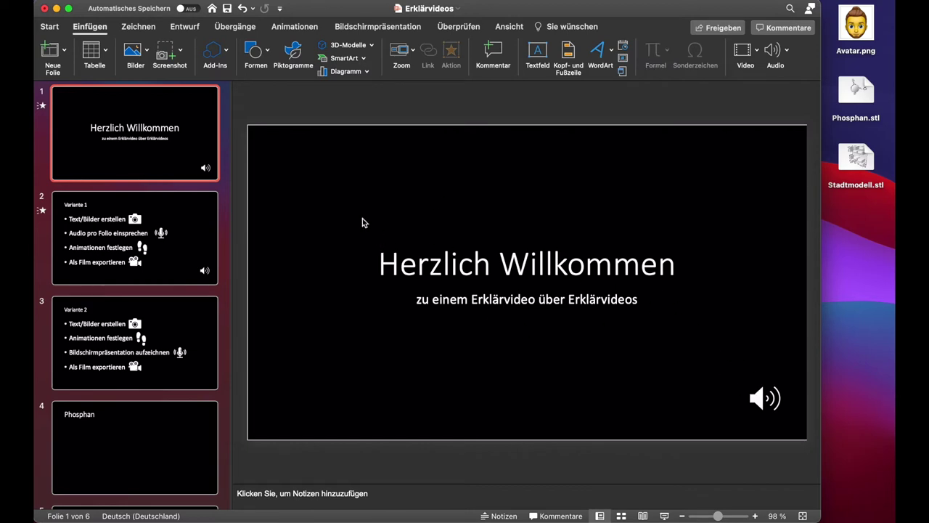
Show the Animationsbereich and check the title slide's narration entry
{"action": "left_click", "coordinate": [309, 29]}
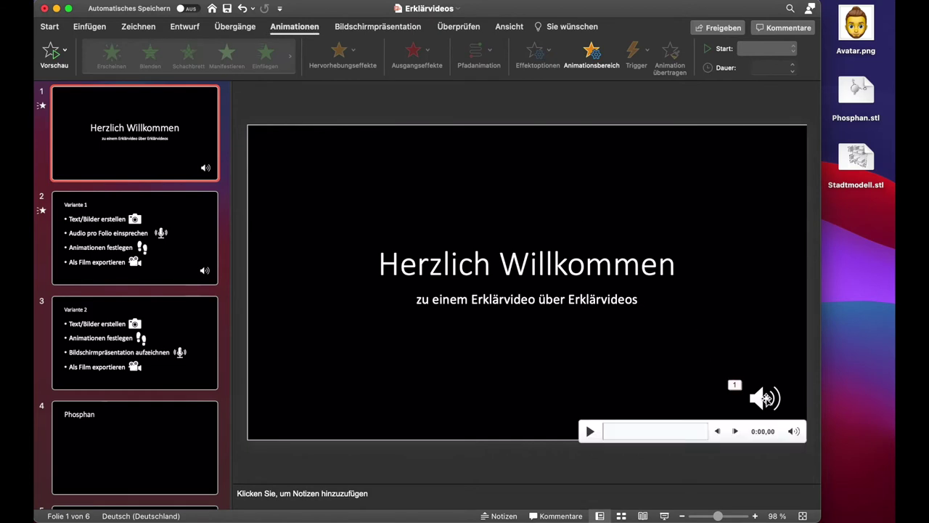
{"action": "left_click", "coordinate": [768, 401]}
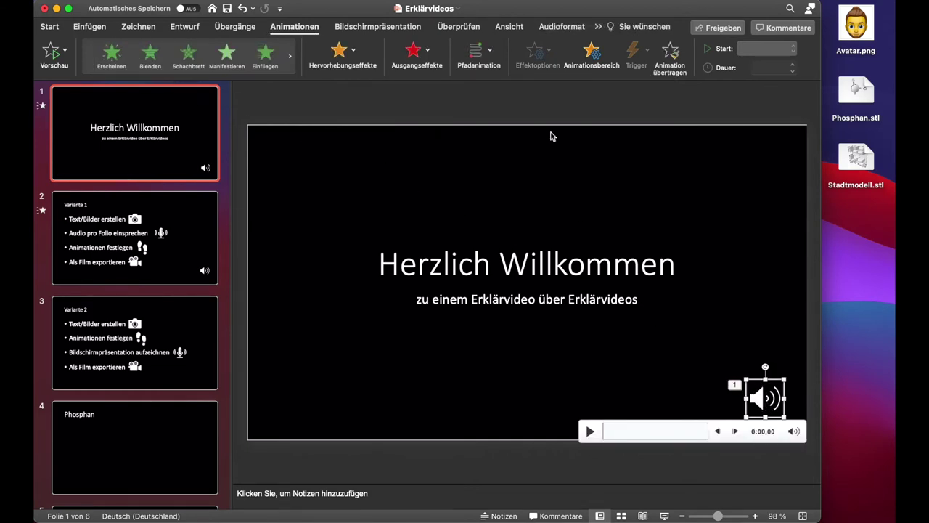
{"action": "left_click", "coordinate": [589, 54]}
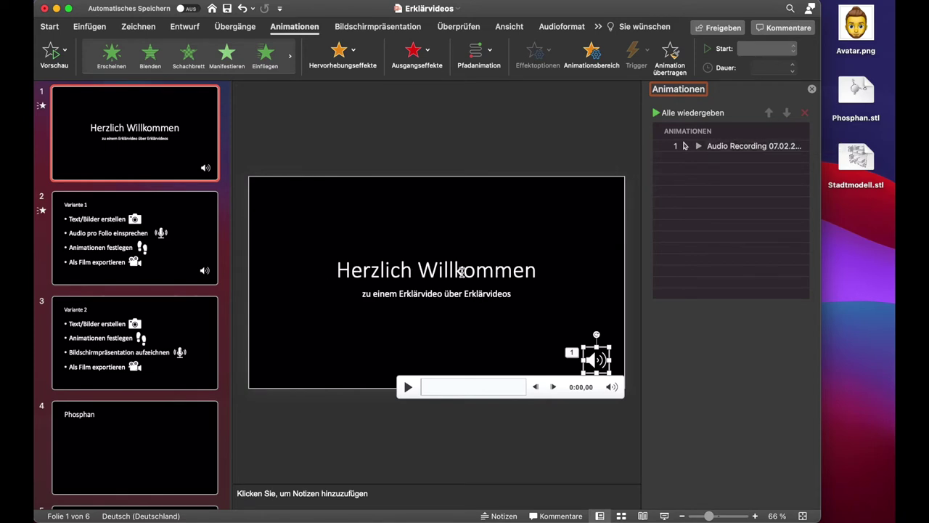
{"action": "left_click", "coordinate": [288, 255]}
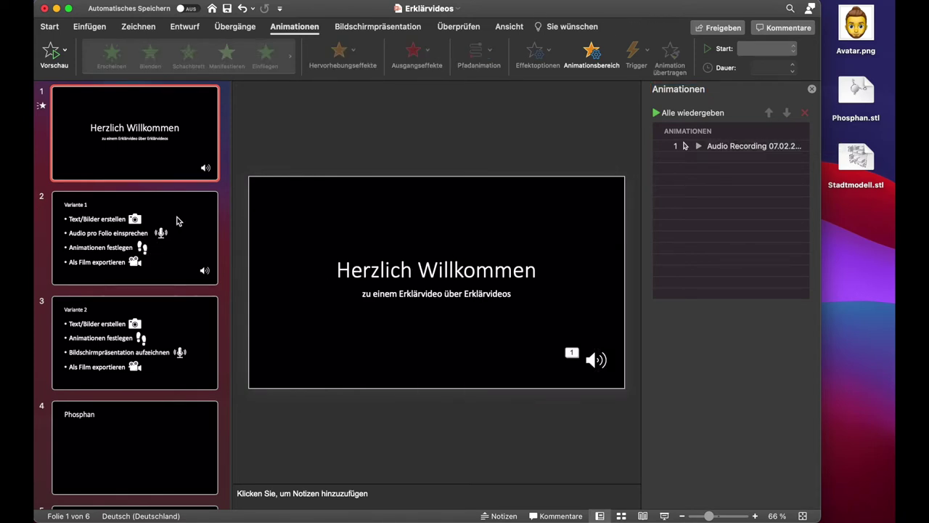
Give slide 2's bullet text box an Erscheinen entrance animation
{"action": "left_click", "coordinate": [171, 219]}
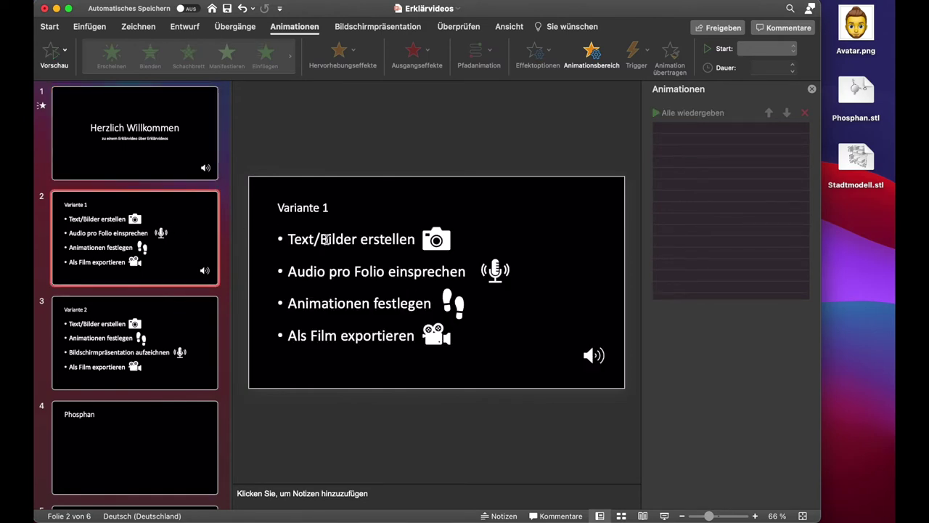
{"action": "left_click", "coordinate": [302, 239]}
{"action": "left_click", "coordinate": [293, 221]}
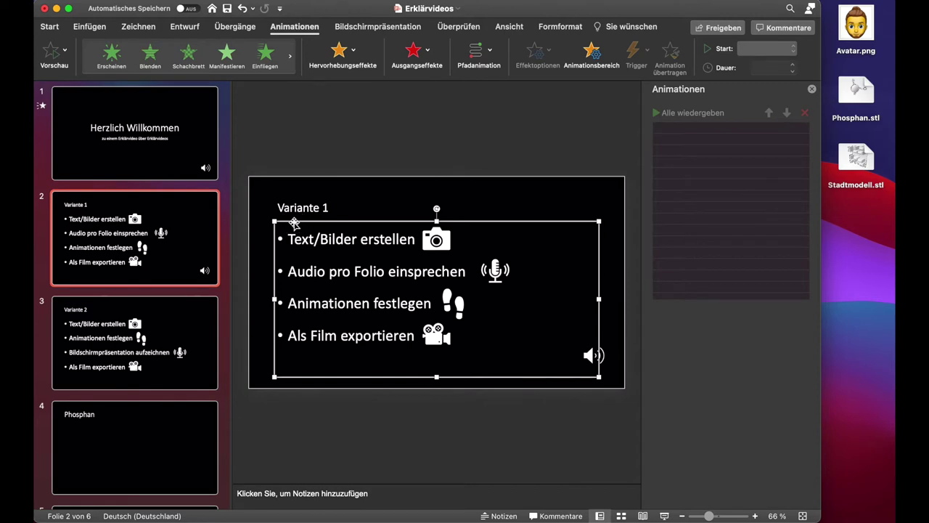
{"action": "left_click", "coordinate": [109, 56]}
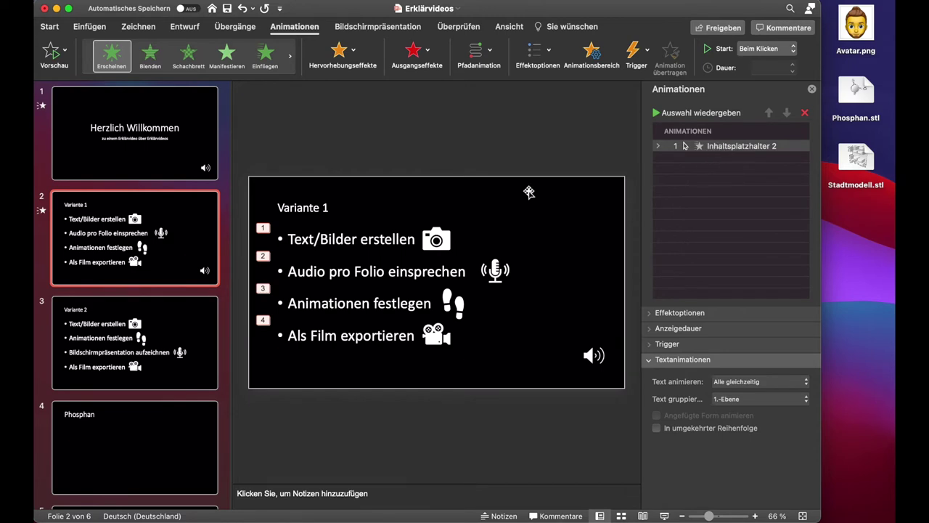
Add Erscheinen entrance animations to slide 2's icon group and narration audio, numbered 5 and 6
{"action": "left_click", "coordinate": [436, 238]}
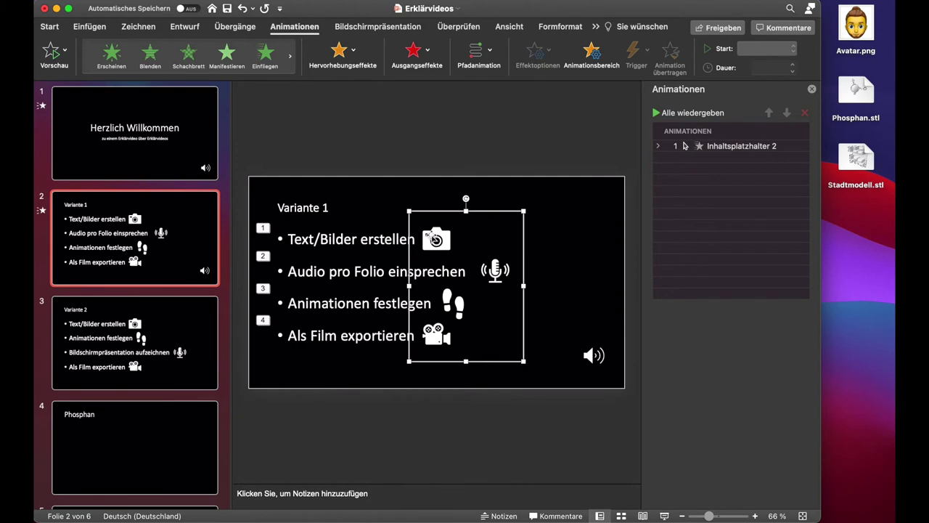
{"action": "left_click", "coordinate": [114, 63]}
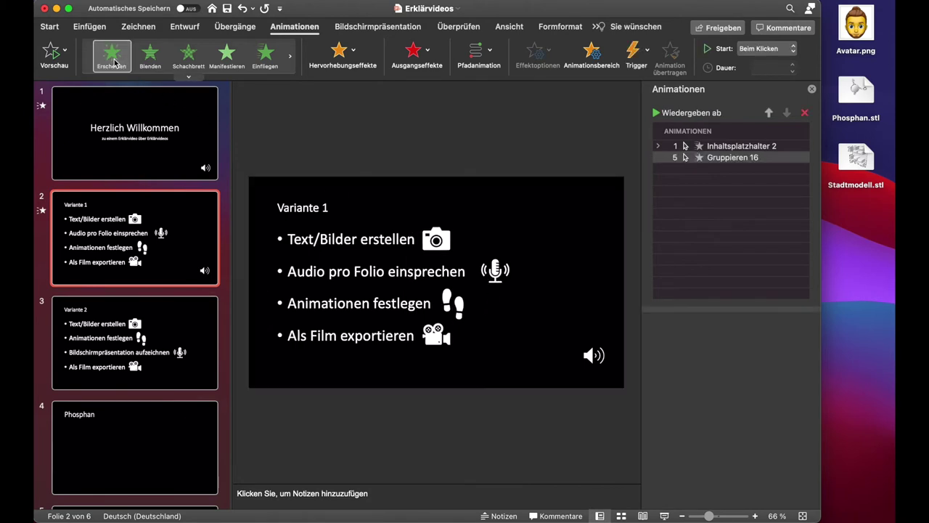
{"action": "left_click", "coordinate": [595, 357]}
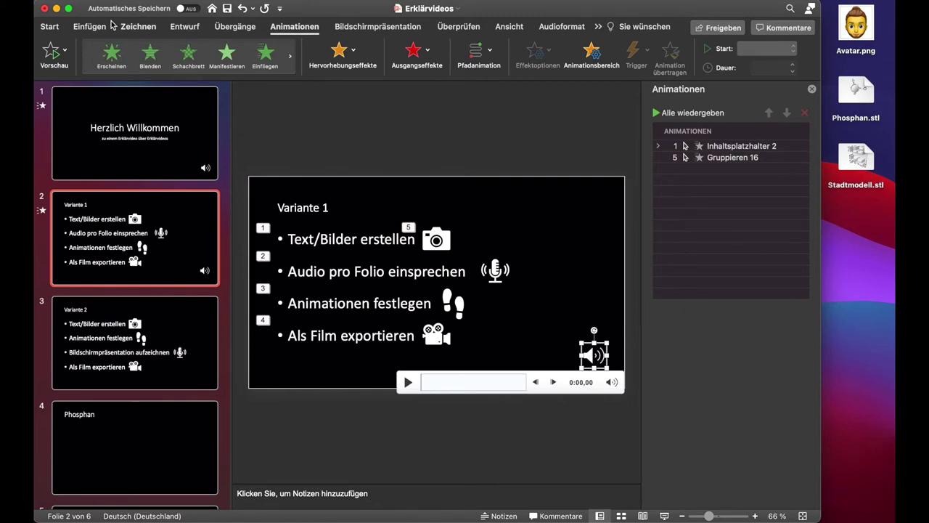
{"action": "left_click", "coordinate": [111, 54]}
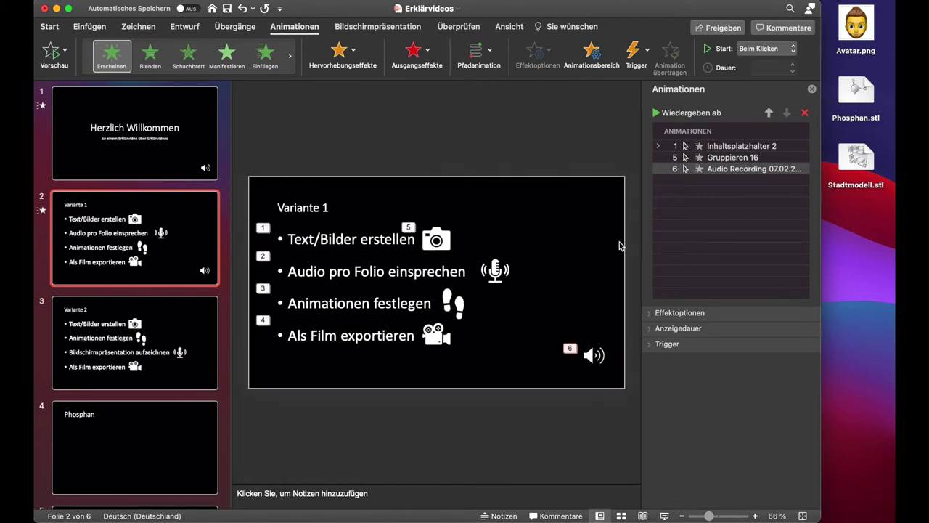
{"action": "left_click", "coordinate": [728, 148]}
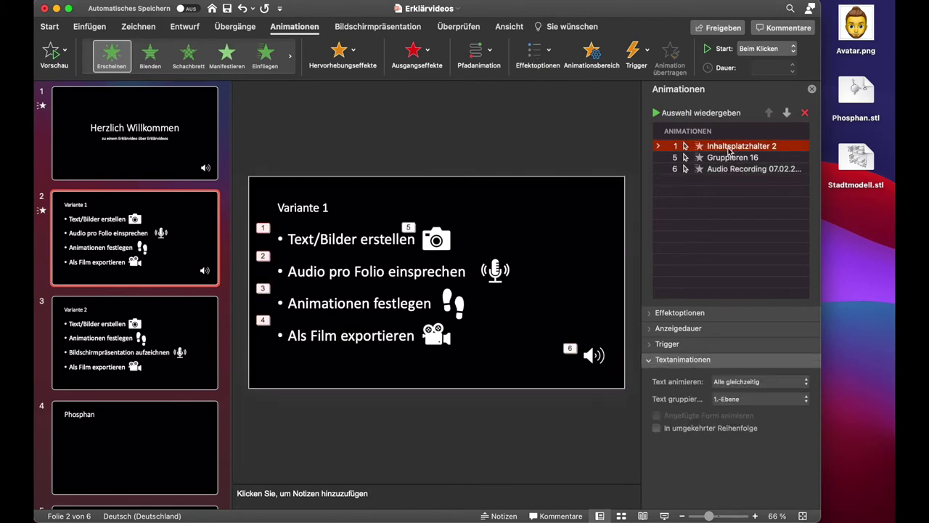
Set the bullet text's Text gruppieren option to Alle Absätze gleichzeitig
{"action": "left_click", "coordinate": [732, 383]}
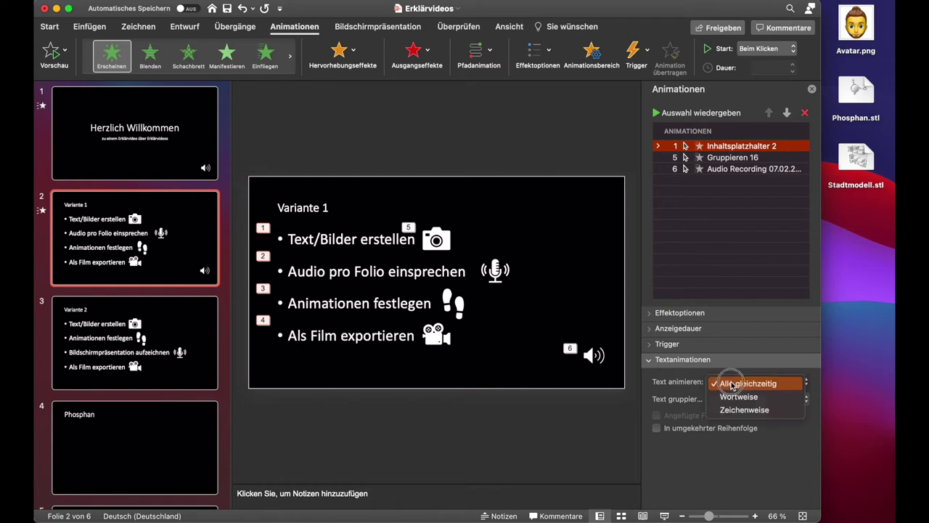
{"action": "left_click", "coordinate": [735, 398]}
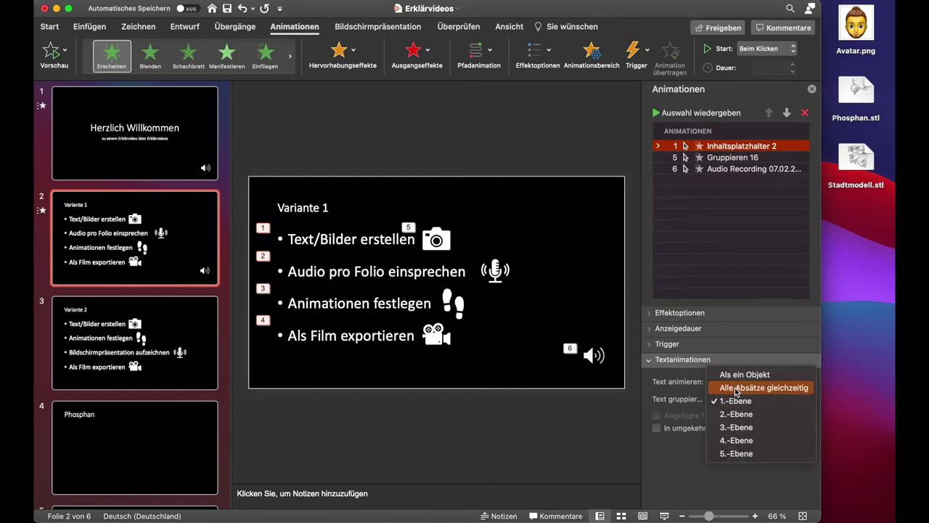
{"action": "left_click", "coordinate": [736, 385]}
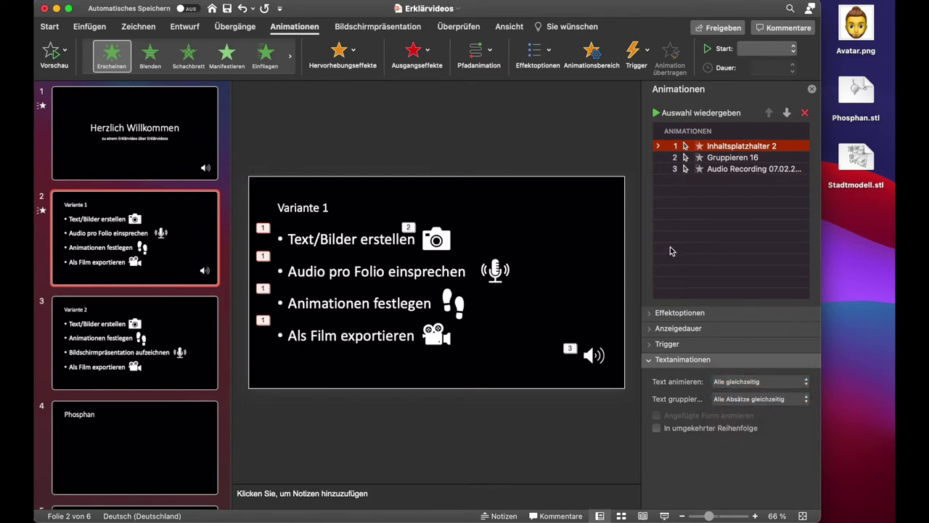
Set the icon group animation (Gruppieren 16) to start Mit vorheriger
{"action": "left_click", "coordinate": [434, 245]}
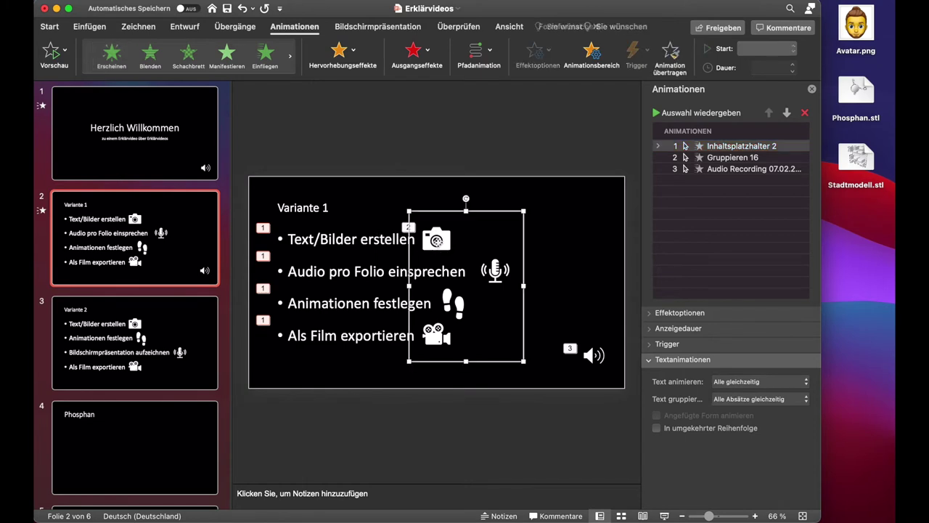
{"action": "left_click", "coordinate": [730, 161]}
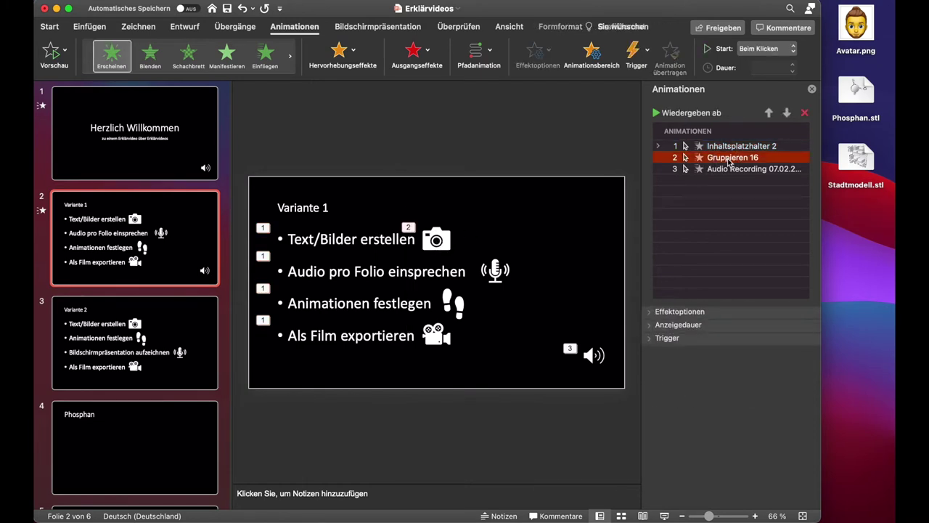
{"action": "left_click", "coordinate": [688, 314]}
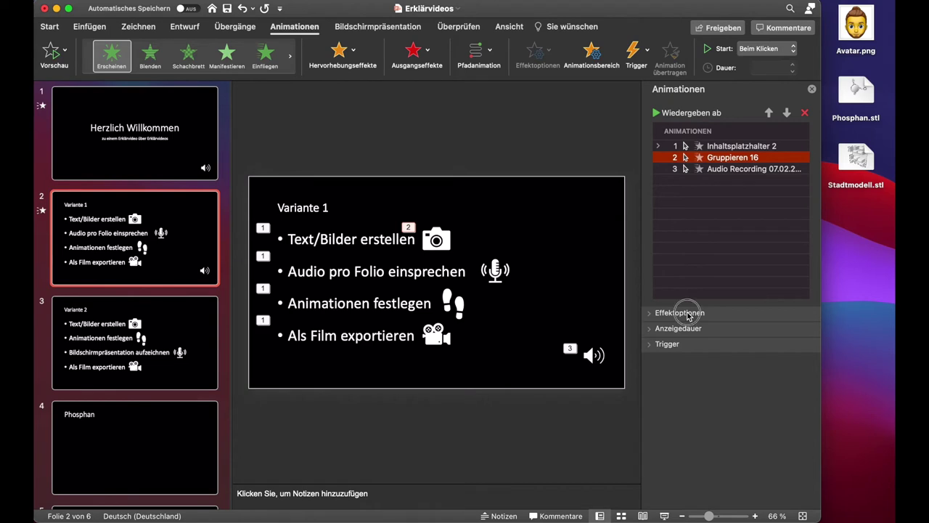
{"action": "left_click", "coordinate": [688, 314]}
{"action": "left_click", "coordinate": [682, 330]}
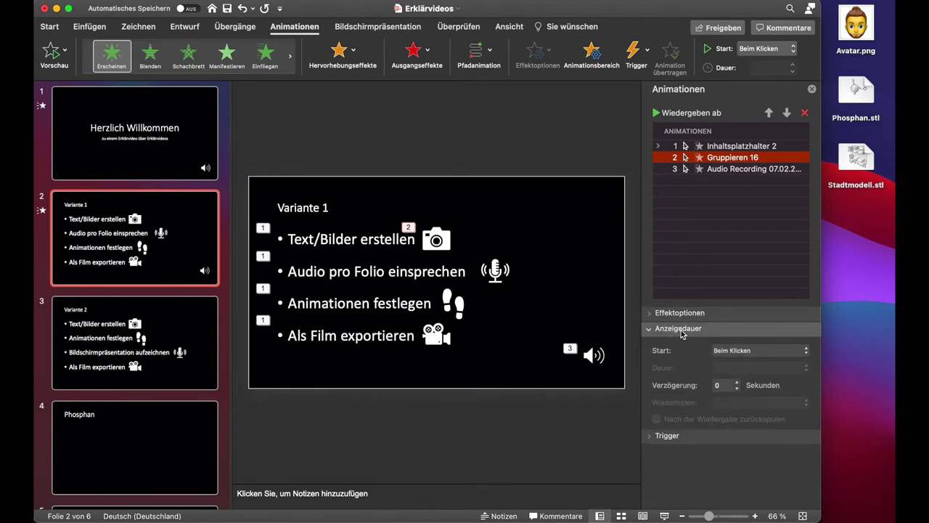
{"action": "left_click", "coordinate": [746, 352]}
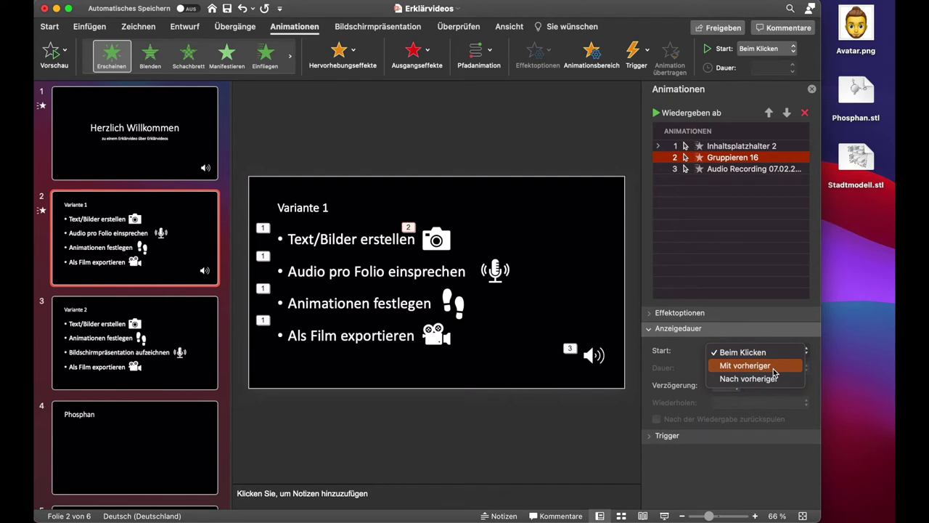
{"action": "left_click", "coordinate": [773, 367]}
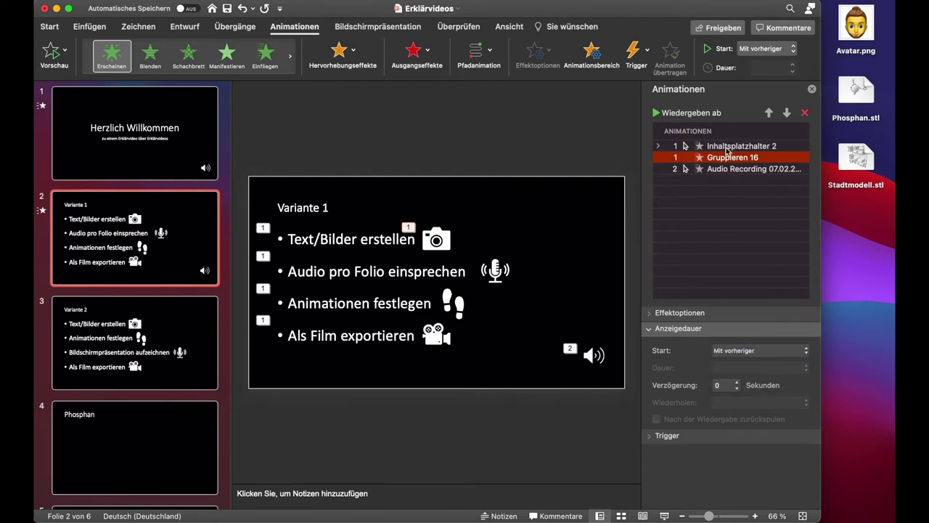
Keep the audio animation's Start at Beim Klicken so it plays on the second click
{"action": "left_click", "coordinate": [717, 170]}
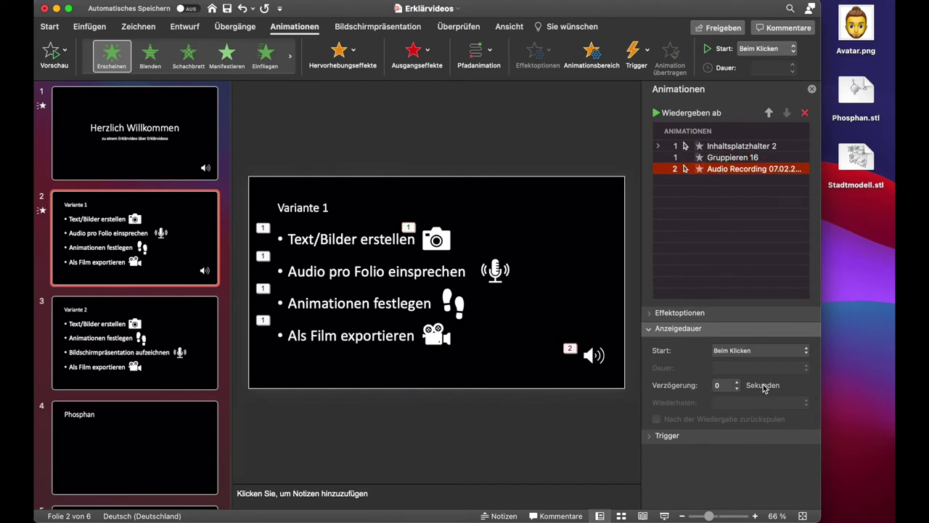
{"action": "left_click", "coordinate": [733, 351]}
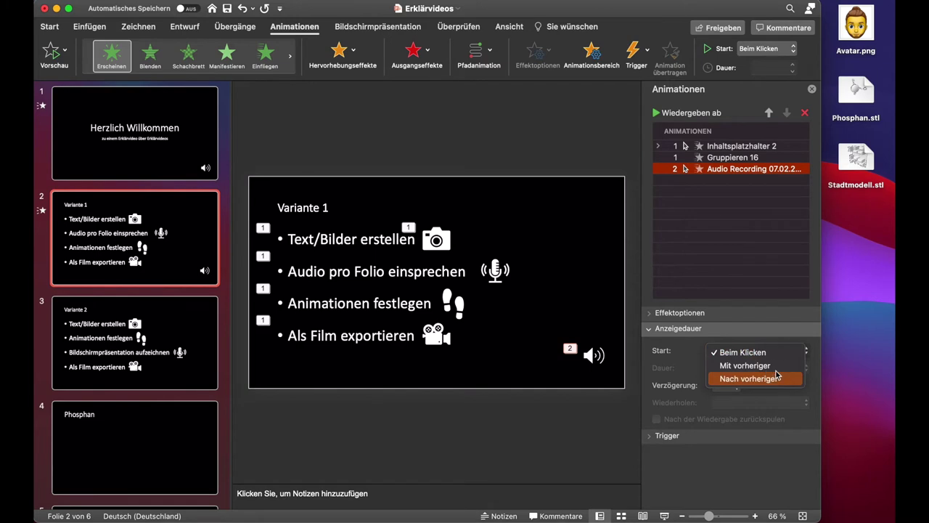
{"action": "left_click", "coordinate": [781, 378]}
{"action": "left_click", "coordinate": [752, 353]}
{"action": "left_click", "coordinate": [733, 326]}
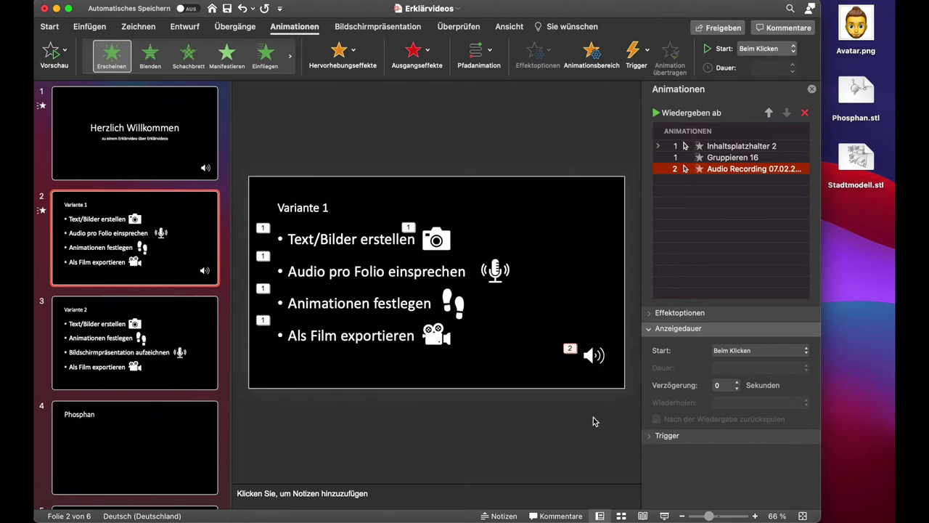
{"action": "left_click", "coordinate": [741, 351]}
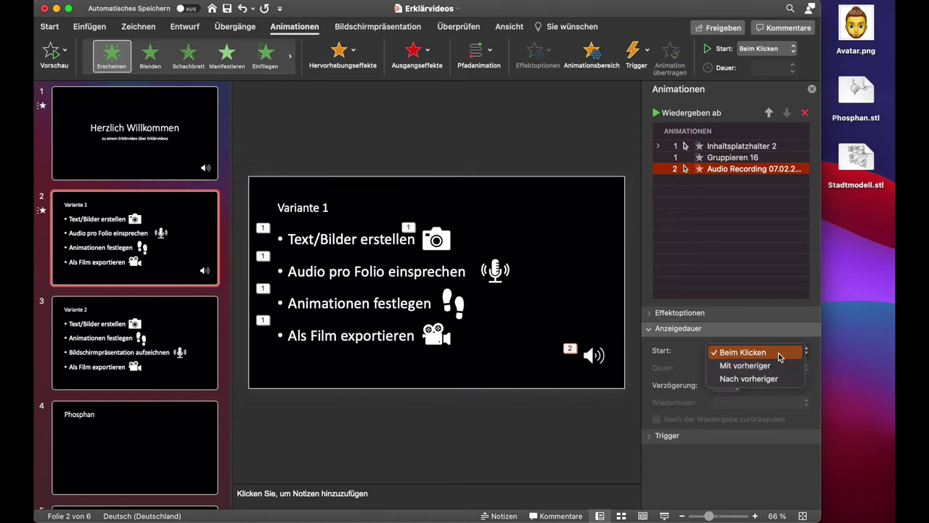
{"action": "left_click", "coordinate": [777, 353]}
{"action": "mouse_move", "coordinate": [593, 354]}
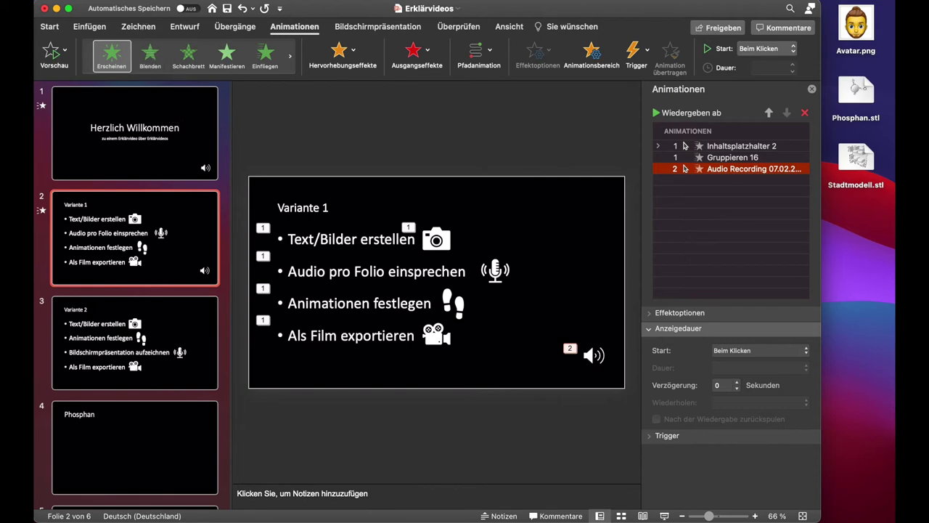
{"action": "left_click", "coordinate": [142, 1]}
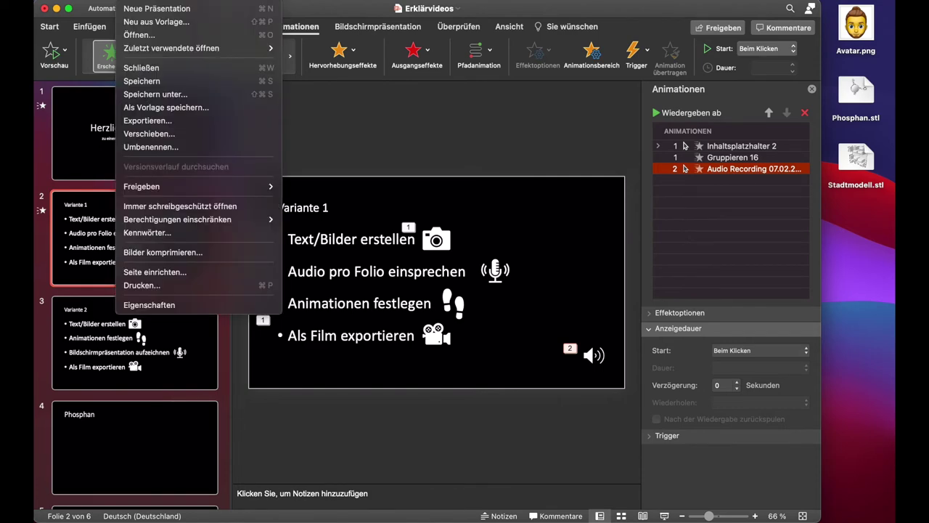
Export the deck to the desktop as Erklärvideos.mp4 with recorded timings, then show slide 3
{"action": "left_click", "coordinate": [147, 121]}
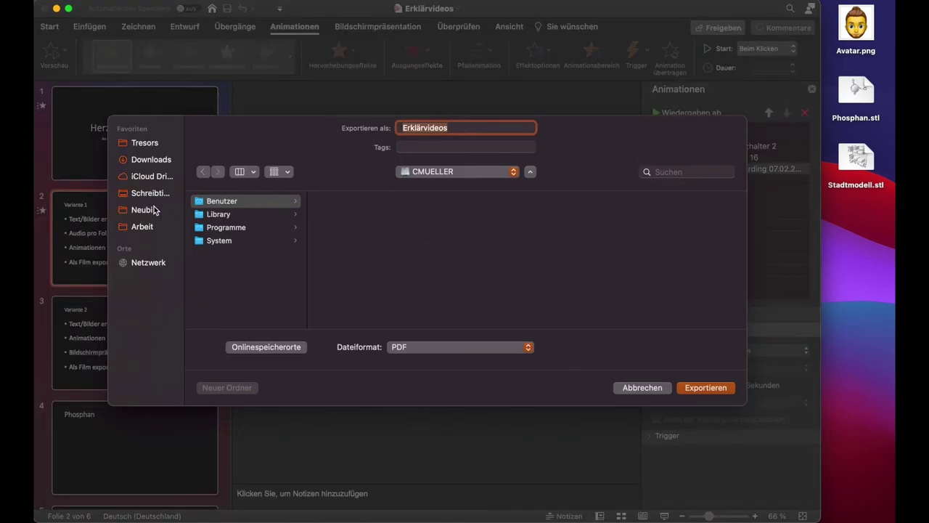
{"action": "left_click", "coordinate": [152, 196]}
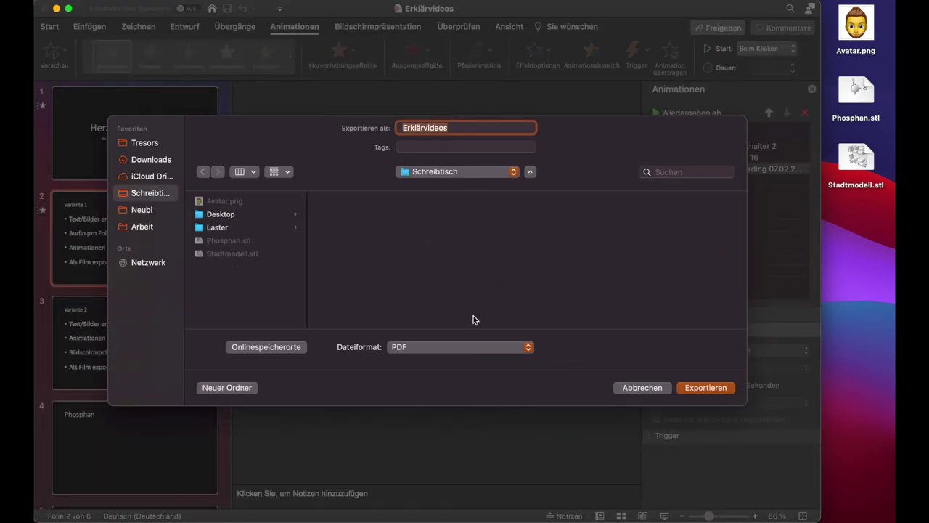
{"action": "left_click", "coordinate": [413, 347]}
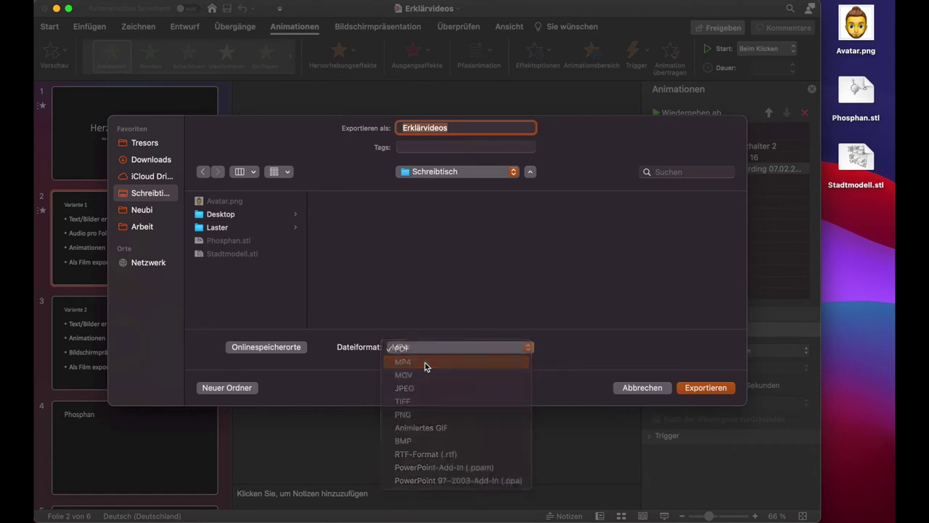
{"action": "left_click", "coordinate": [425, 363]}
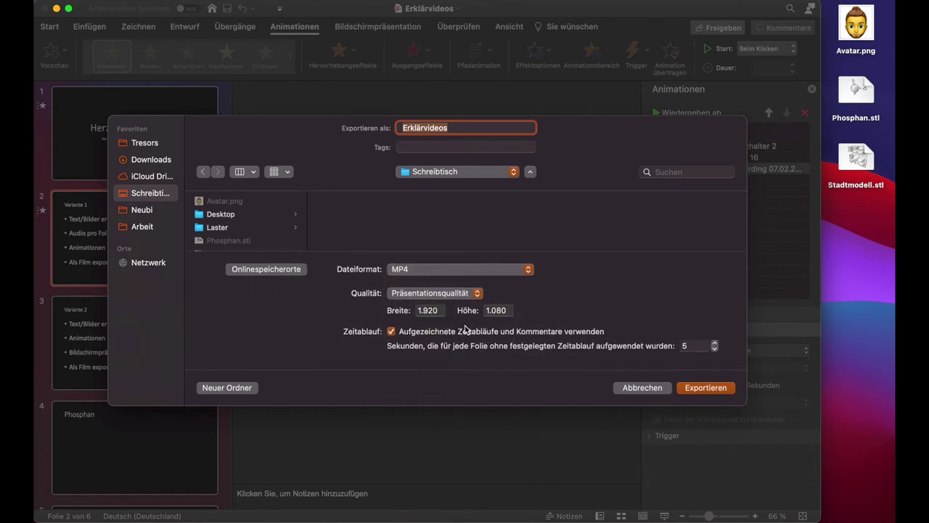
{"action": "left_click", "coordinate": [705, 389]}
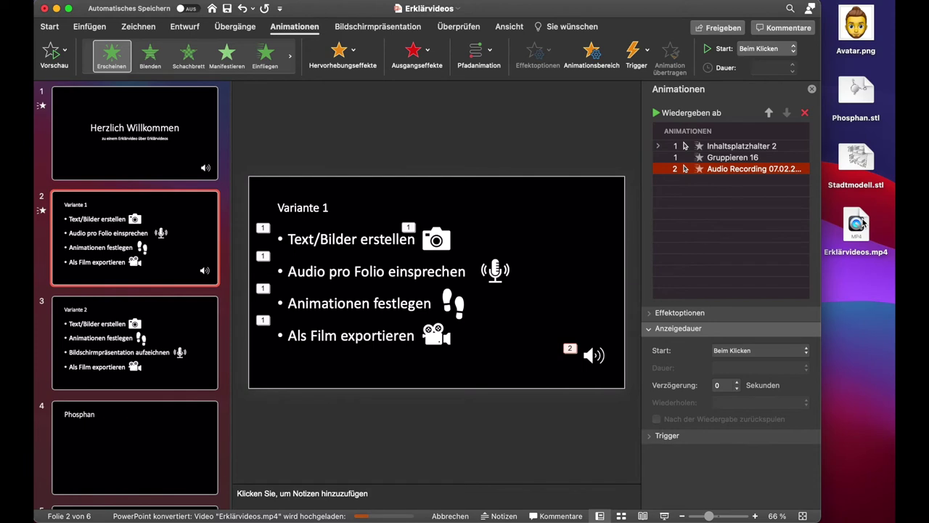
{"action": "left_click", "coordinate": [178, 322]}
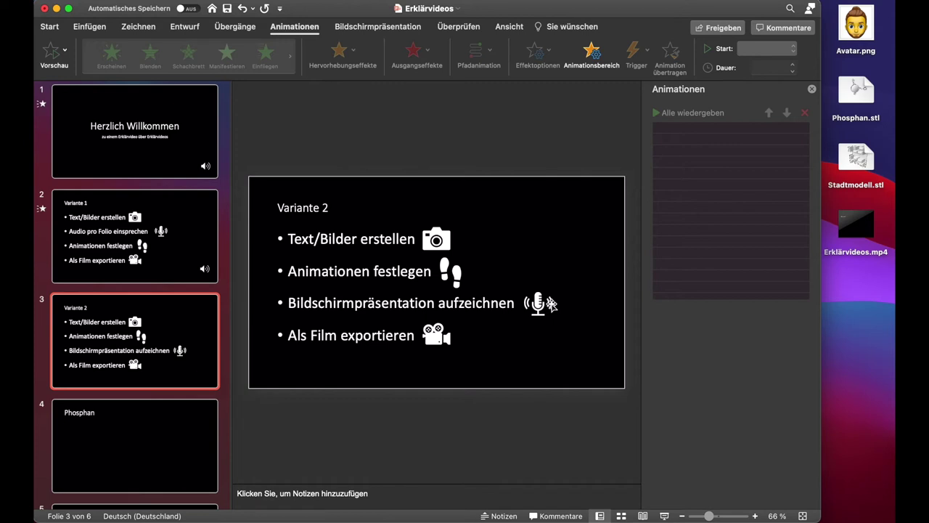
Give slide 3's bullet list an Erscheinen entrance animation, animated as one object
{"action": "left_click", "coordinate": [508, 229]}
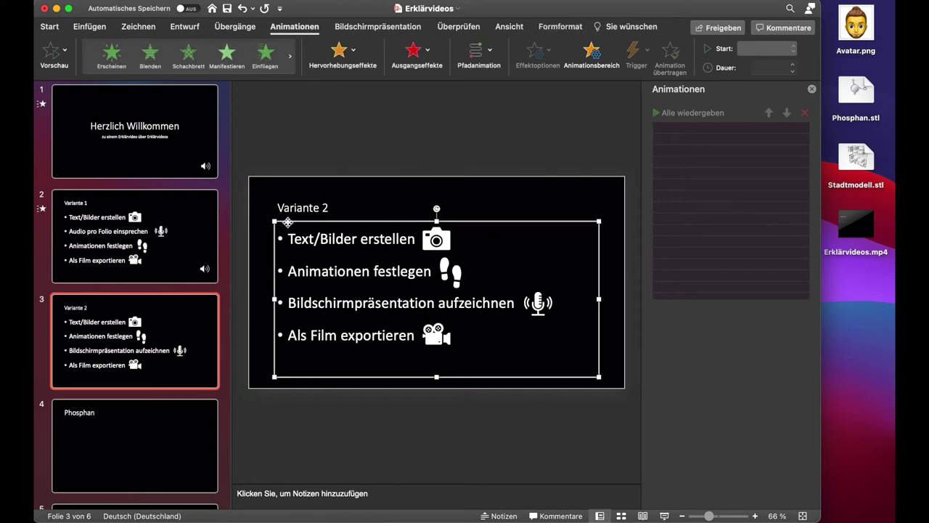
{"action": "left_click", "coordinate": [112, 54]}
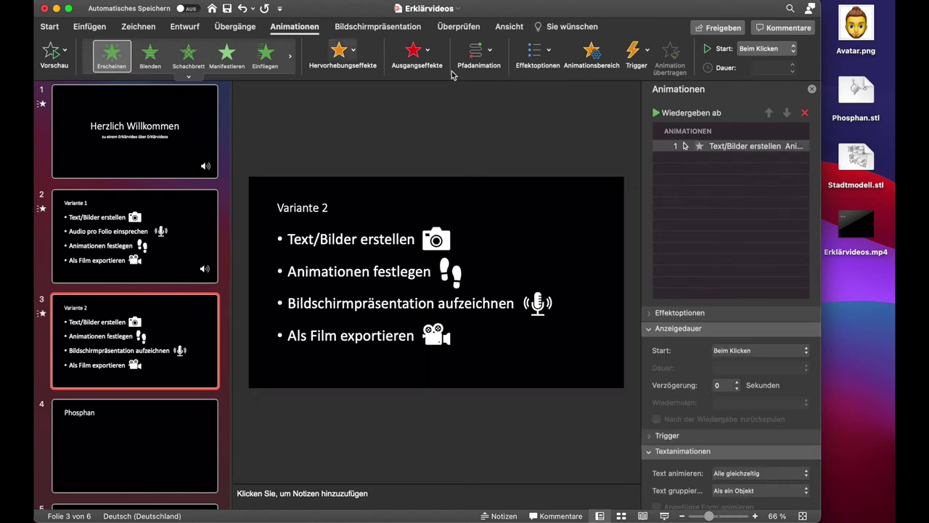
{"action": "scroll", "coordinate": [732, 408], "scroll_direction": "down", "scroll_amount": 1}
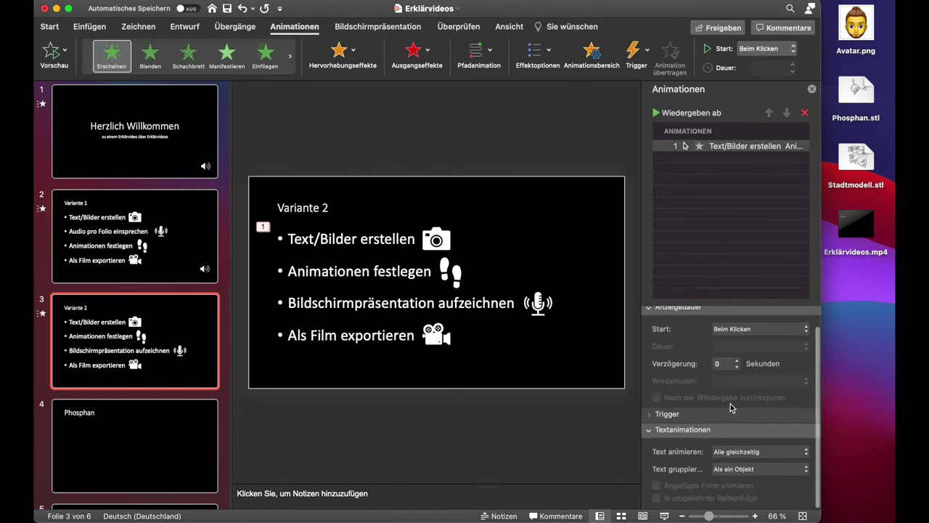
{"action": "left_click", "coordinate": [736, 469]}
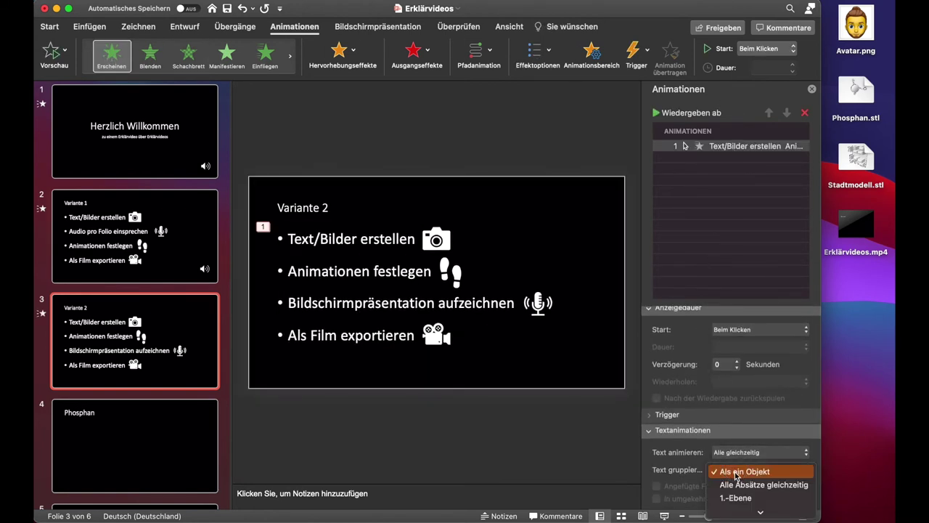
{"action": "left_click", "coordinate": [740, 471]}
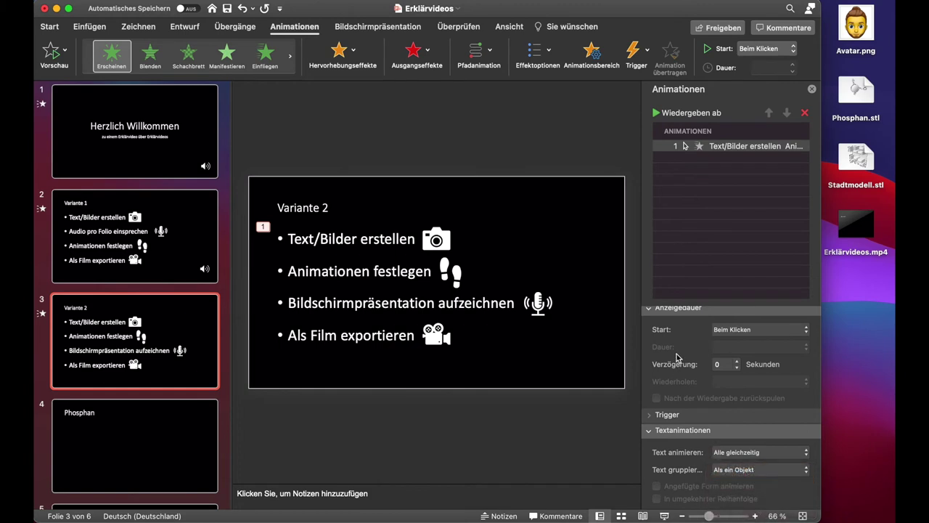
Give the icon group an Erscheinen animation starting Mit vorheriger
{"action": "left_click", "coordinate": [431, 241]}
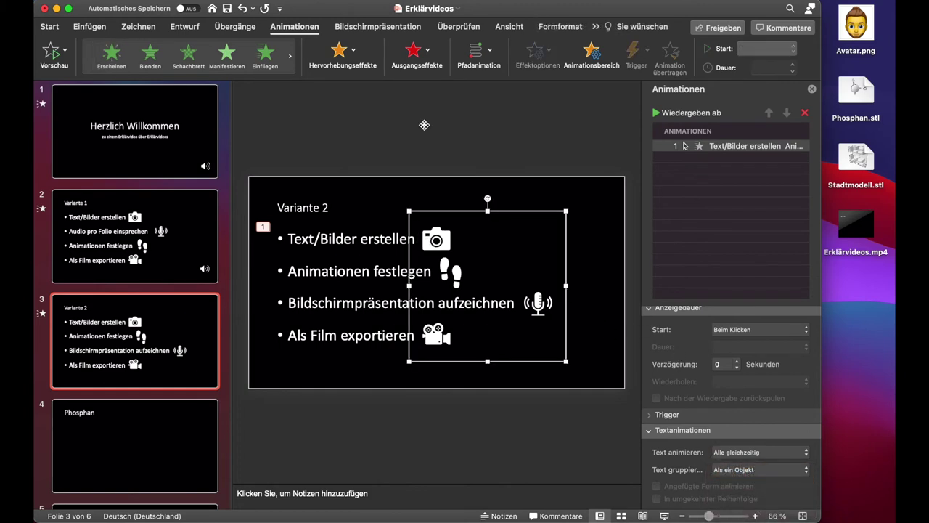
{"action": "left_click", "coordinate": [112, 54]}
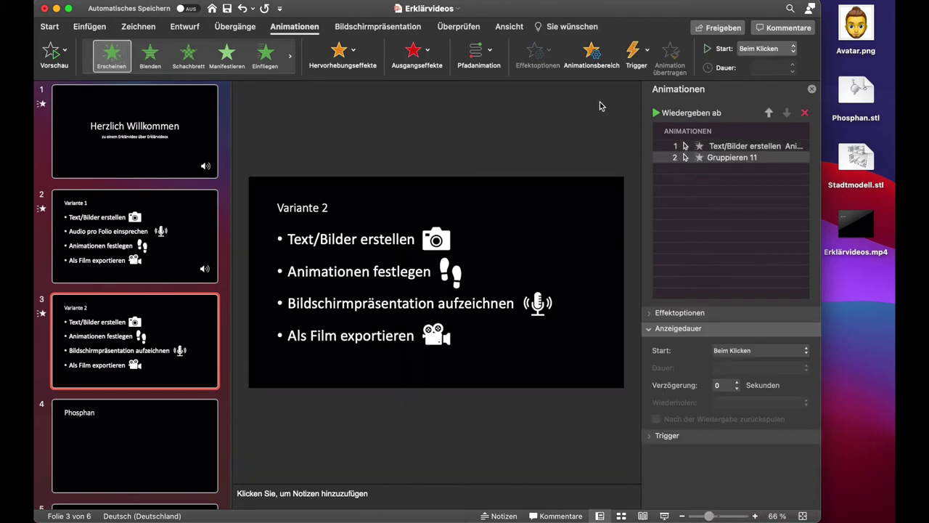
{"action": "left_click", "coordinate": [750, 352]}
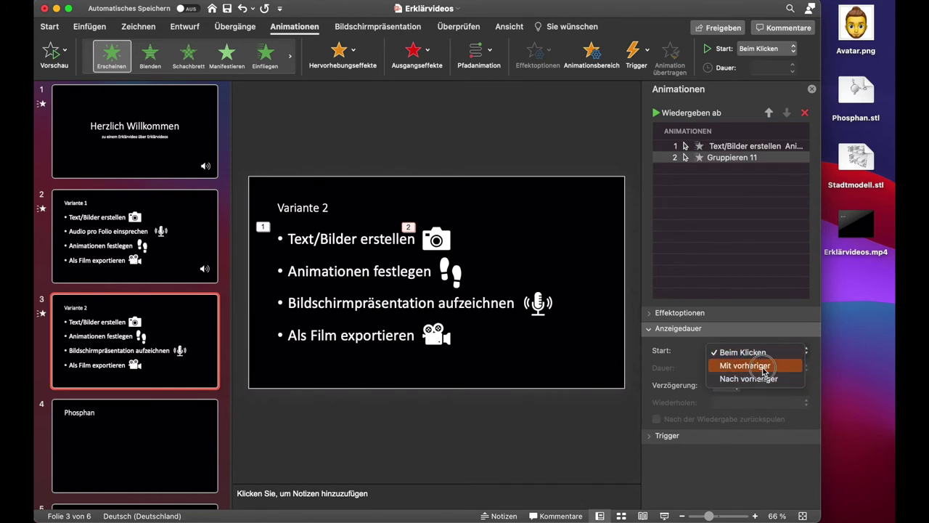
{"action": "left_click", "coordinate": [755, 365]}
{"action": "left_click", "coordinate": [597, 216]}
{"action": "left_click", "coordinate": [596, 216]}
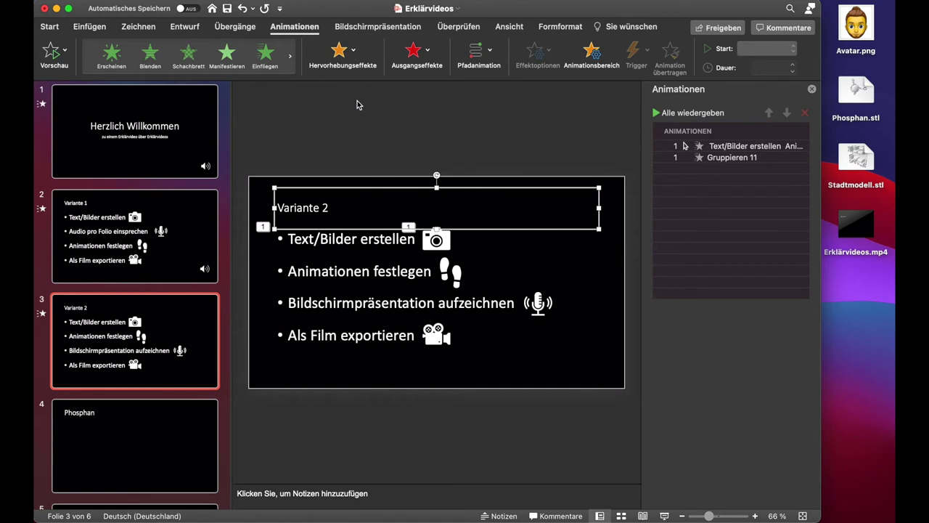
{"action": "left_click", "coordinate": [392, 26]}
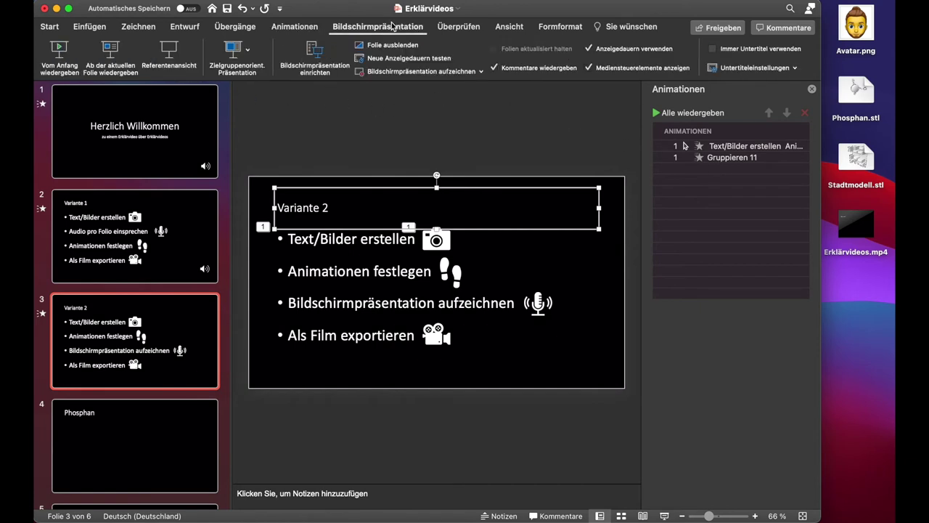
Start Bildschirmpräsentation aufzeichnen from the first slide with the timer reset to zero
{"action": "key", "text": "Escape"}
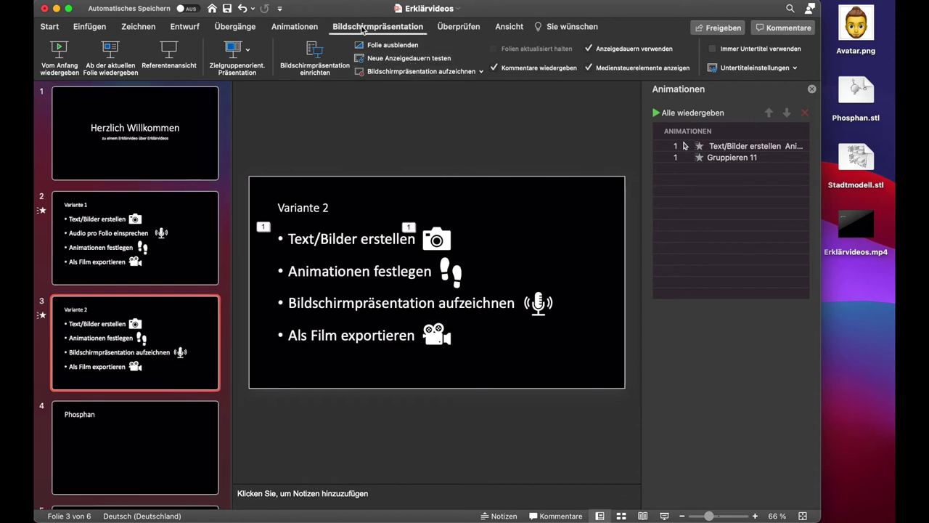
{"action": "left_click", "coordinate": [449, 72]}
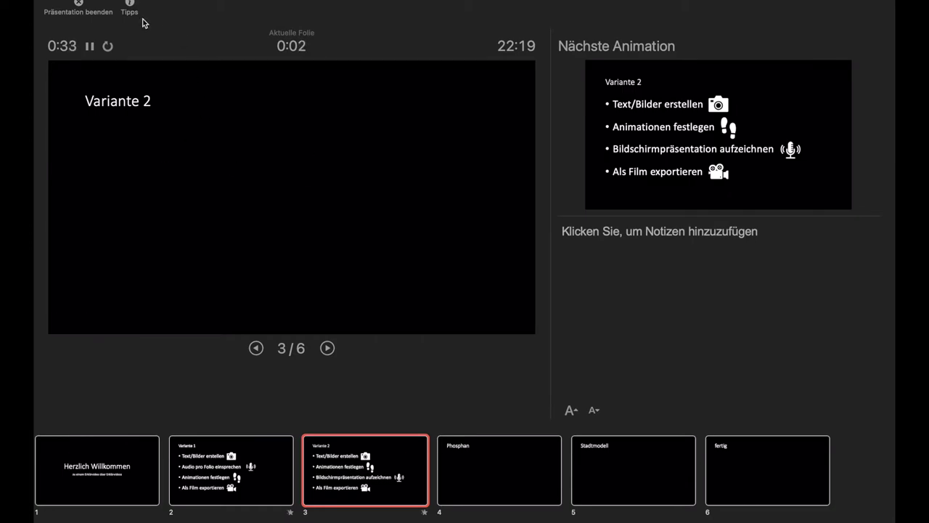
{"action": "left_click", "coordinate": [90, 46]}
{"action": "left_click", "coordinate": [107, 47]}
{"action": "left_click", "coordinate": [106, 462]}
{"action": "left_click", "coordinate": [91, 47]}
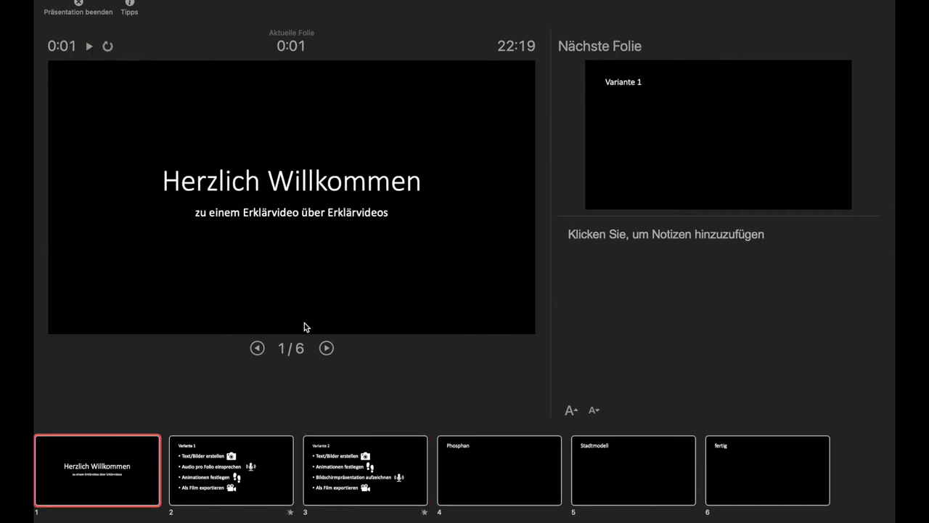
{"action": "left_click", "coordinate": [107, 46]}
Record timings through slides 1–3, revealing each slide's bullets and icons, then end the recording
{"action": "left_click", "coordinate": [88, 46]}
{"action": "left_click", "coordinate": [327, 349]}
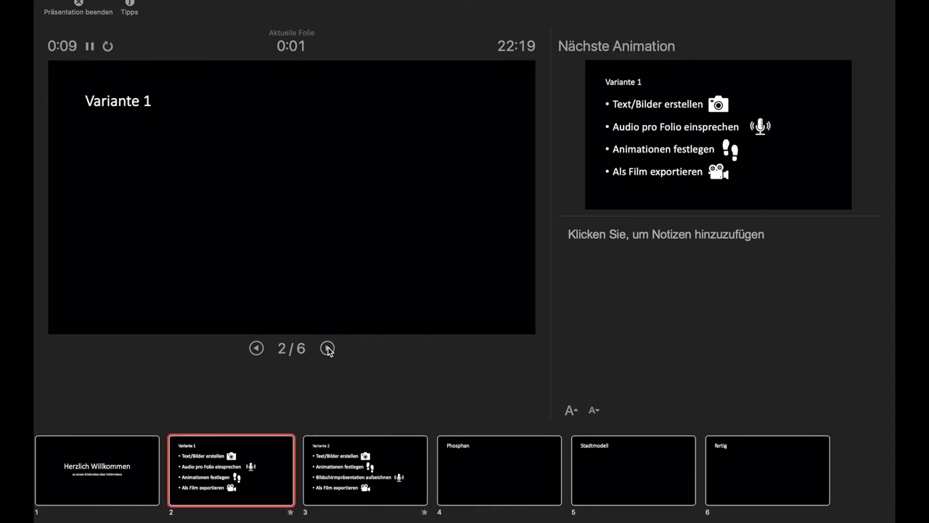
{"action": "left_click", "coordinate": [327, 350]}
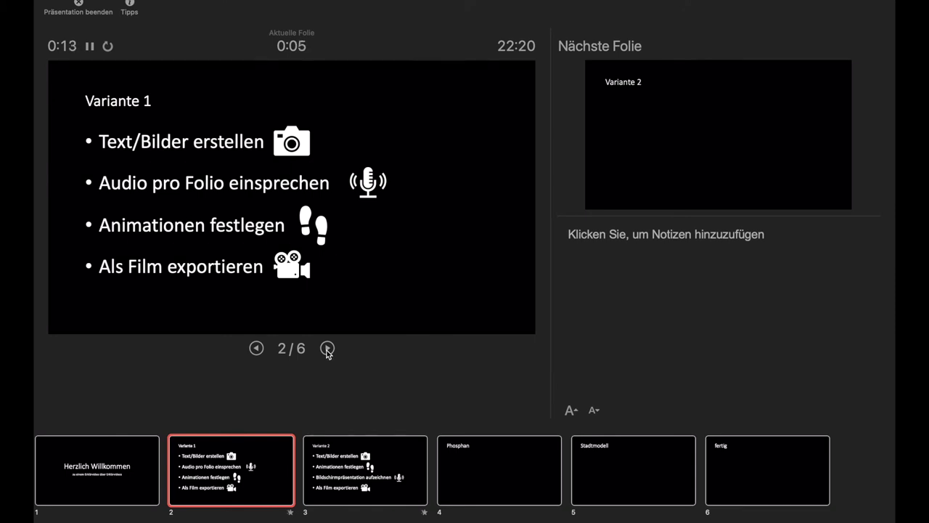
{"action": "left_click", "coordinate": [328, 349]}
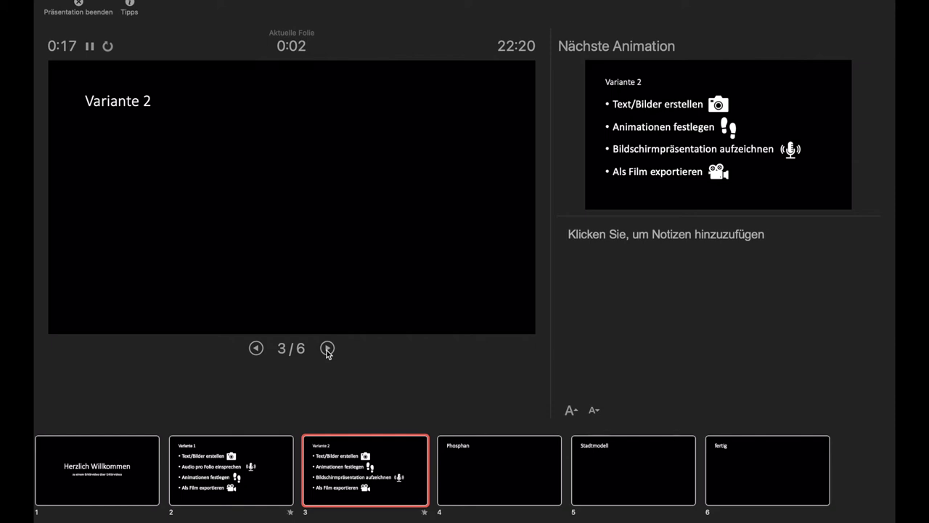
{"action": "left_click", "coordinate": [328, 349]}
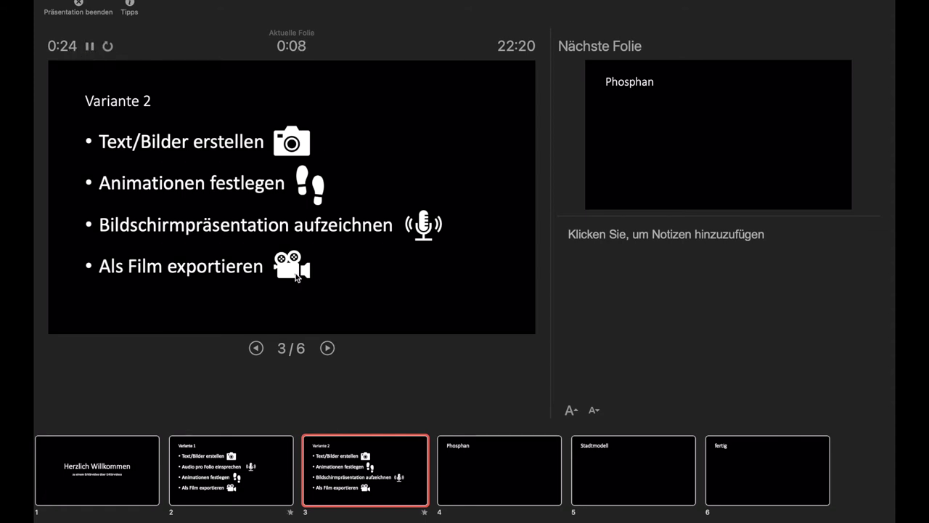
{"action": "left_click", "coordinate": [87, 47]}
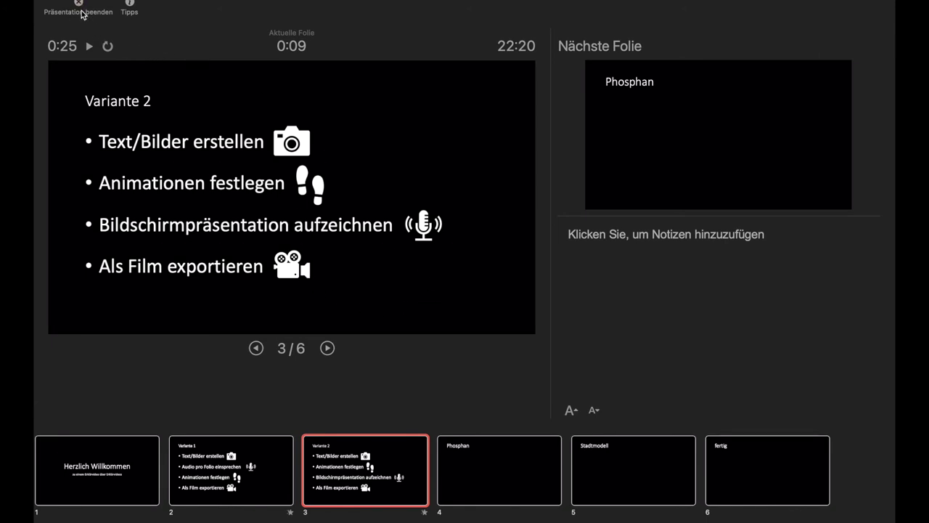
{"action": "left_click", "coordinate": [80, 9]}
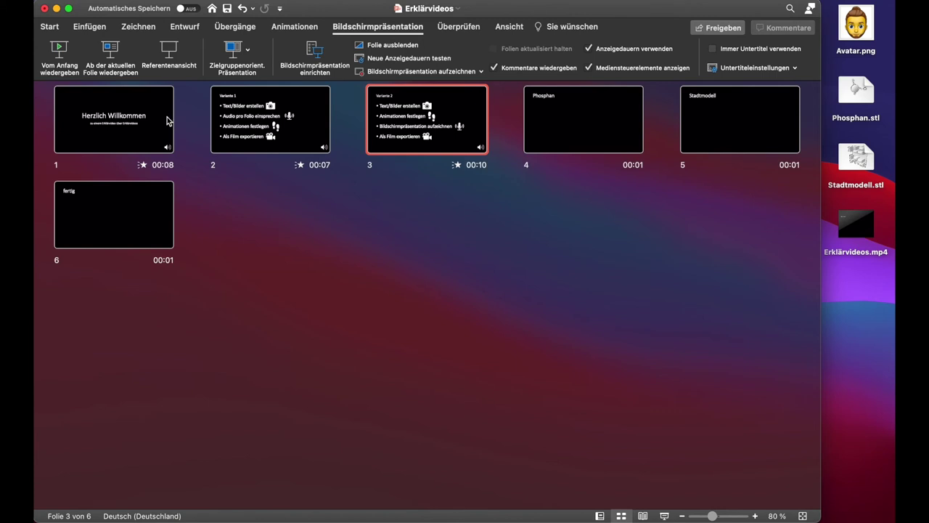
Return from the slide sorter to Normal view and review slides 2 and 3
{"action": "double_click", "coordinate": [158, 111]}
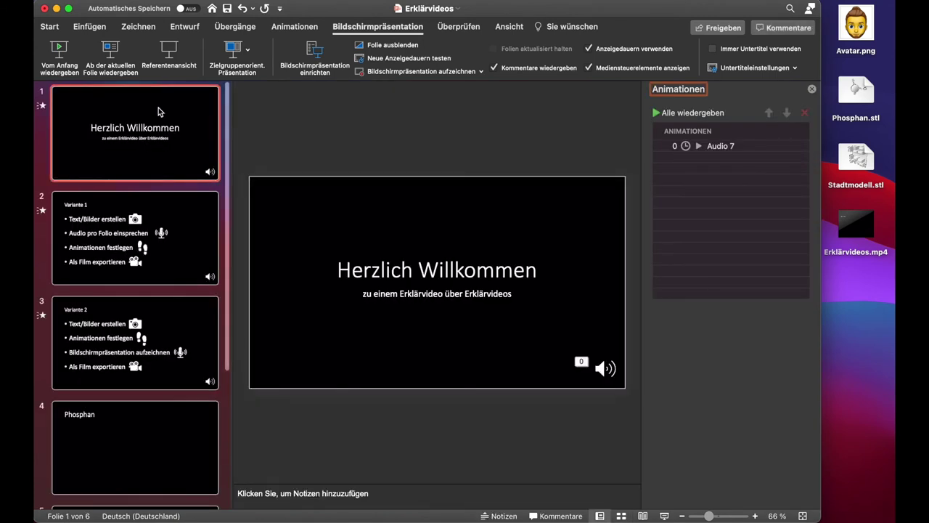
{"action": "mouse_move", "coordinate": [599, 369]}
{"action": "left_click", "coordinate": [174, 240]}
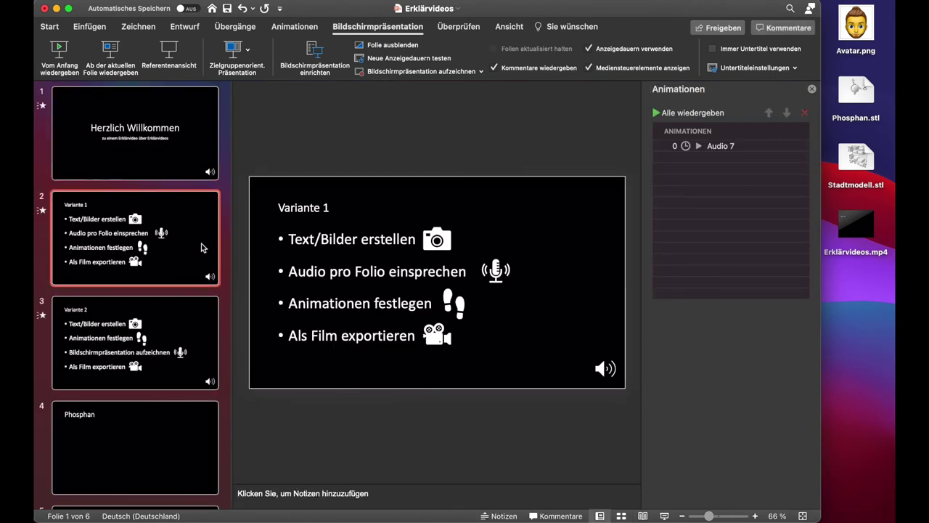
{"action": "left_click", "coordinate": [187, 322]}
{"action": "mouse_move", "coordinate": [602, 368]}
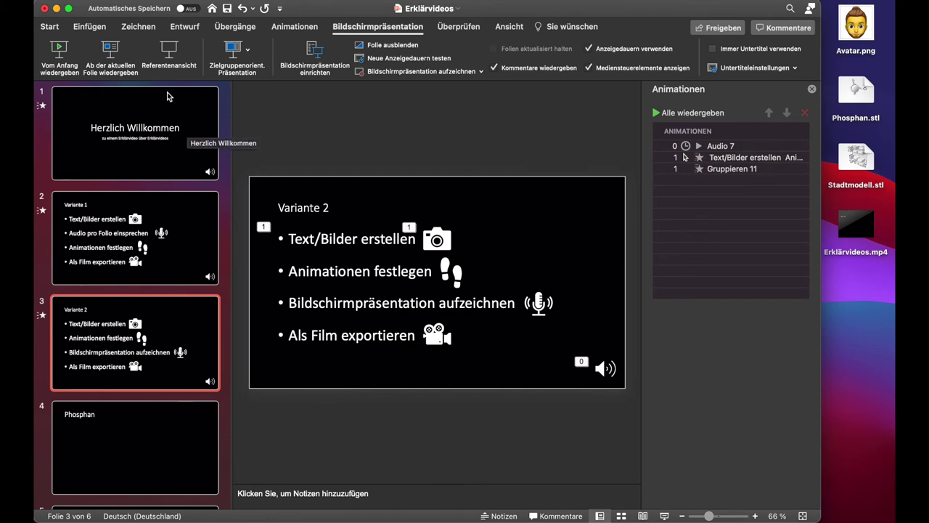
{"action": "left_click", "coordinate": [125, 2]}
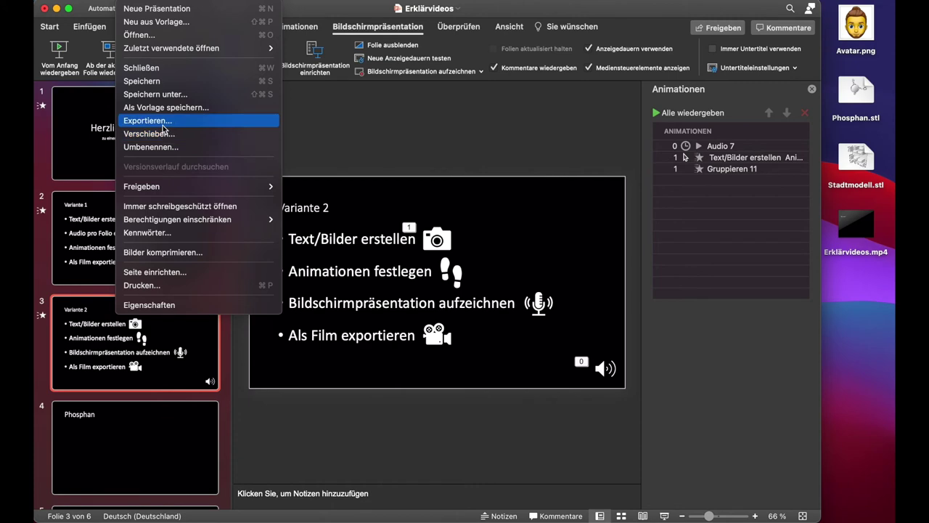
Export Erklärvideos2.mp4 as MP4 with recorded timings and narrations, then show slide 2
{"action": "left_click", "coordinate": [464, 195]}
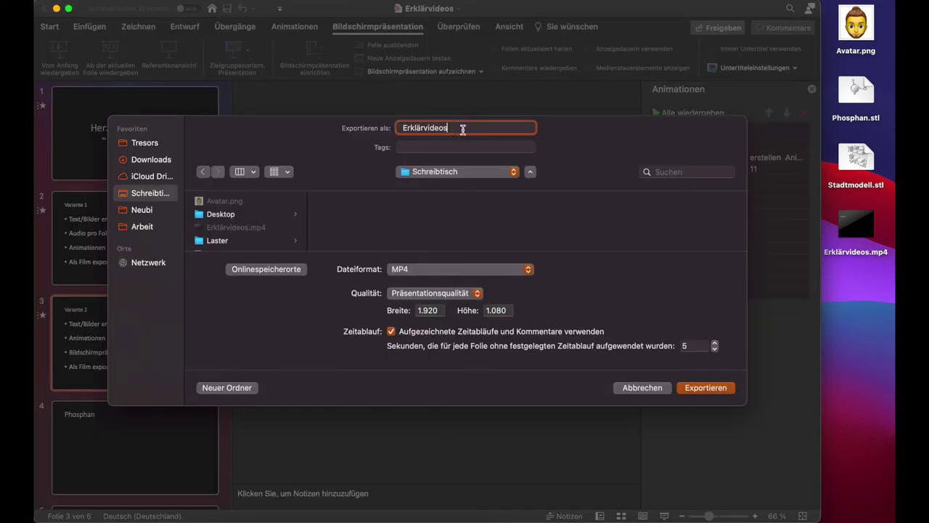
{"action": "left_click", "coordinate": [706, 387]}
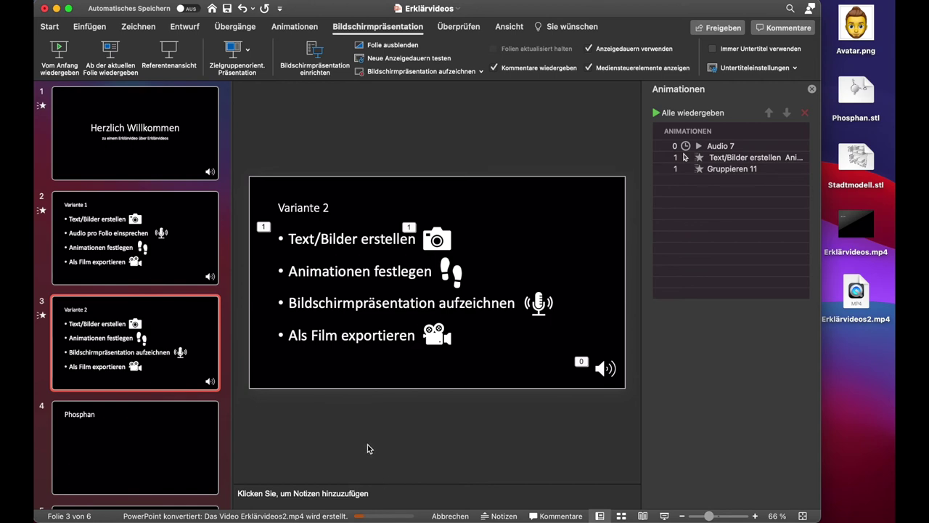
{"action": "left_click", "coordinate": [197, 243]}
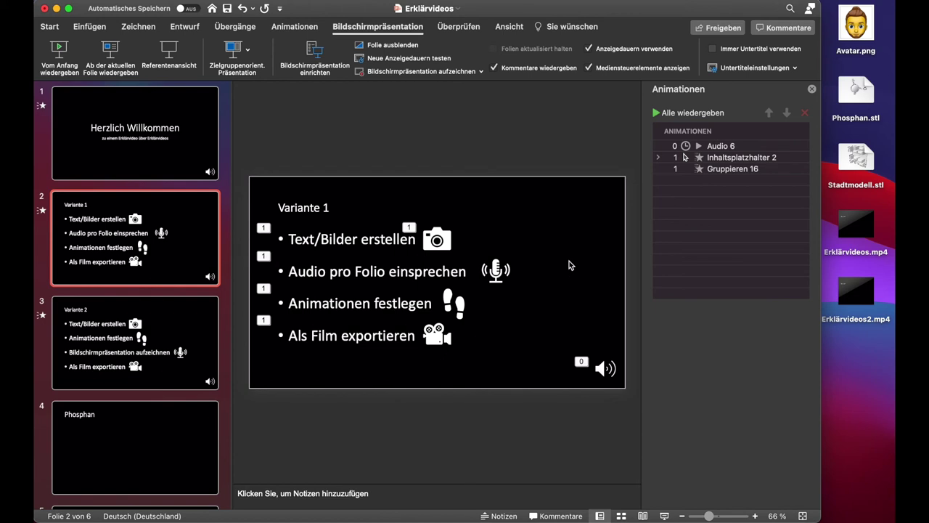
Insert the Phosphan.stl 3D model from the desktop onto slide 4, 'Phosphan'
{"action": "scroll", "coordinate": [165, 361], "scroll_direction": "down", "scroll_amount": 5}
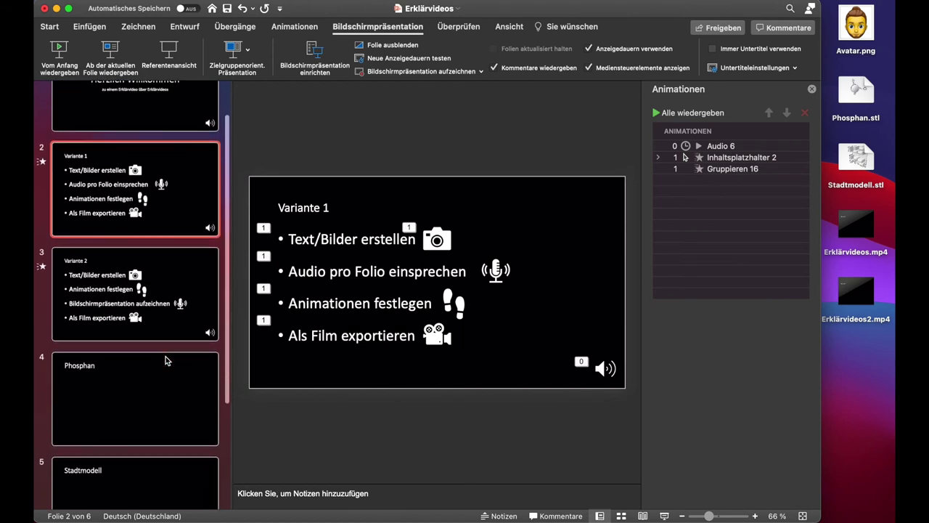
{"action": "scroll", "coordinate": [165, 360], "scroll_direction": "down", "scroll_amount": 4}
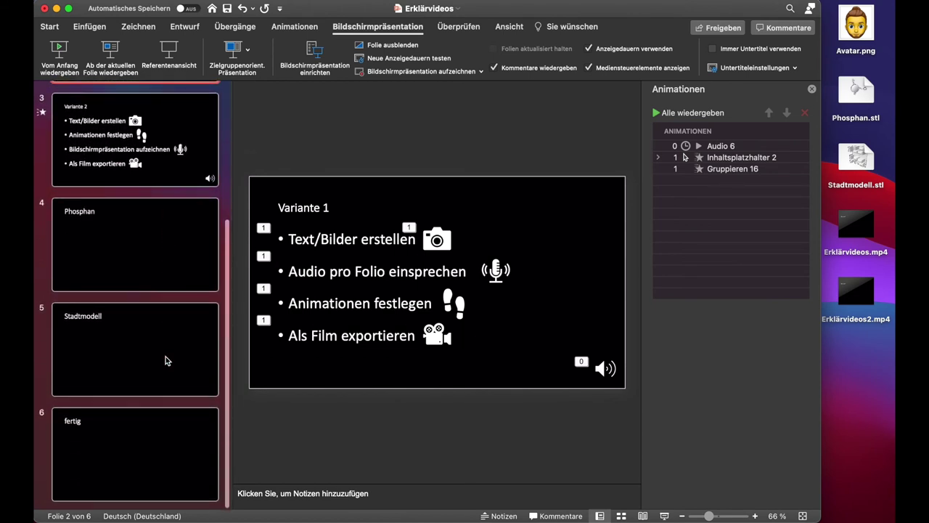
{"action": "left_click", "coordinate": [99, 252]}
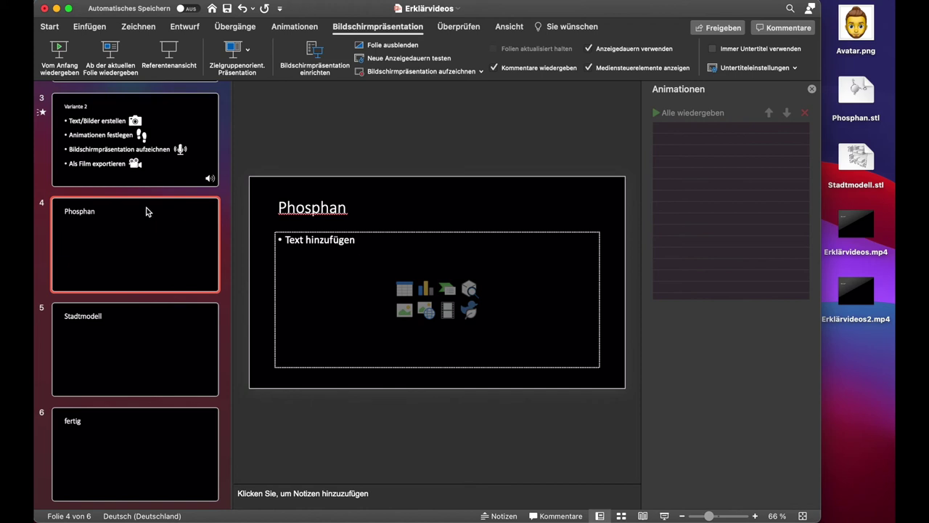
{"action": "left_click", "coordinate": [90, 28]}
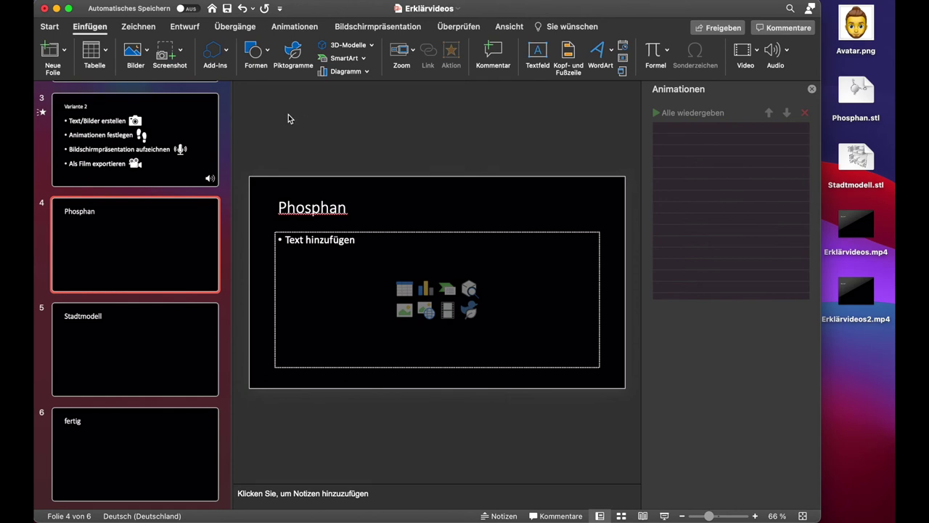
{"action": "left_click", "coordinate": [373, 46]}
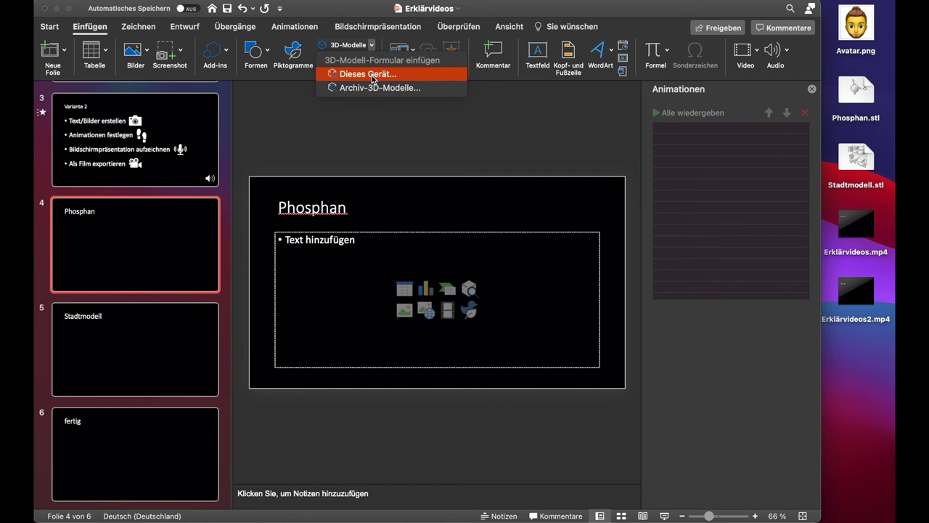
{"action": "left_click", "coordinate": [372, 76]}
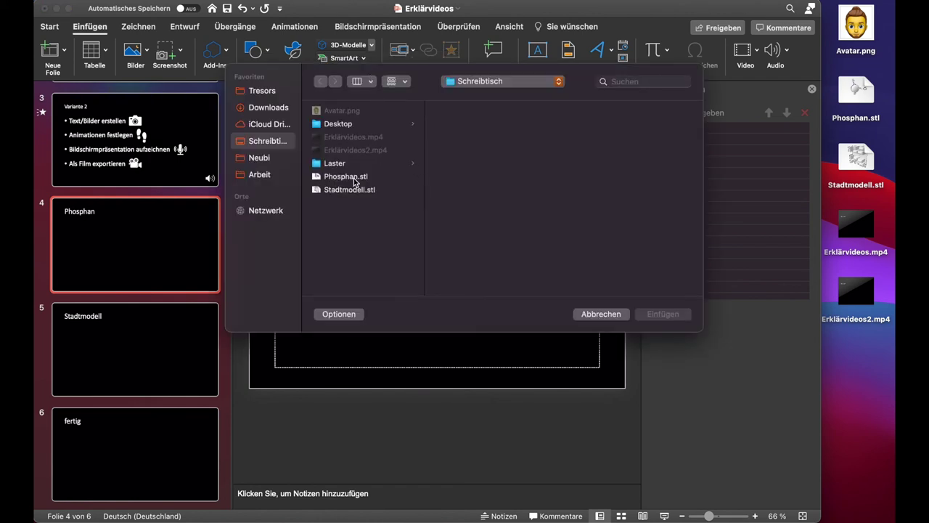
{"action": "left_click", "coordinate": [354, 180]}
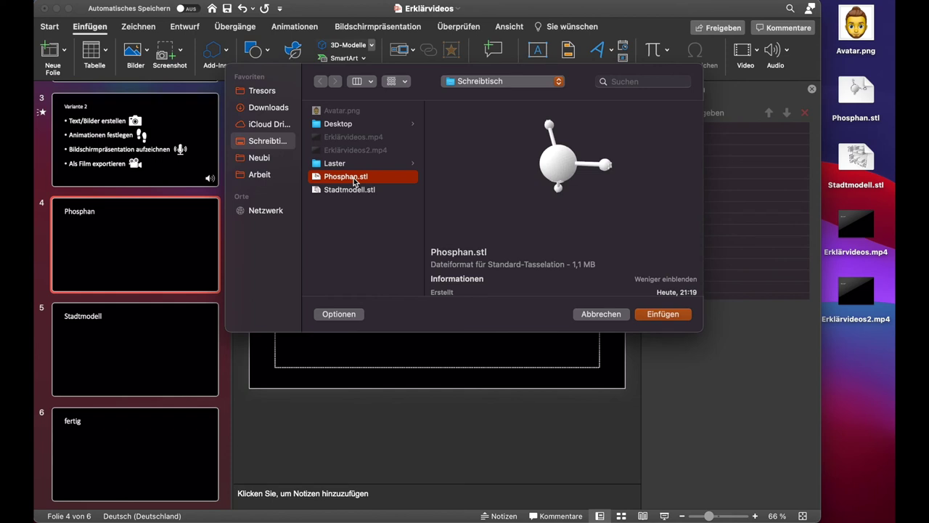
{"action": "double_click", "coordinate": [354, 178]}
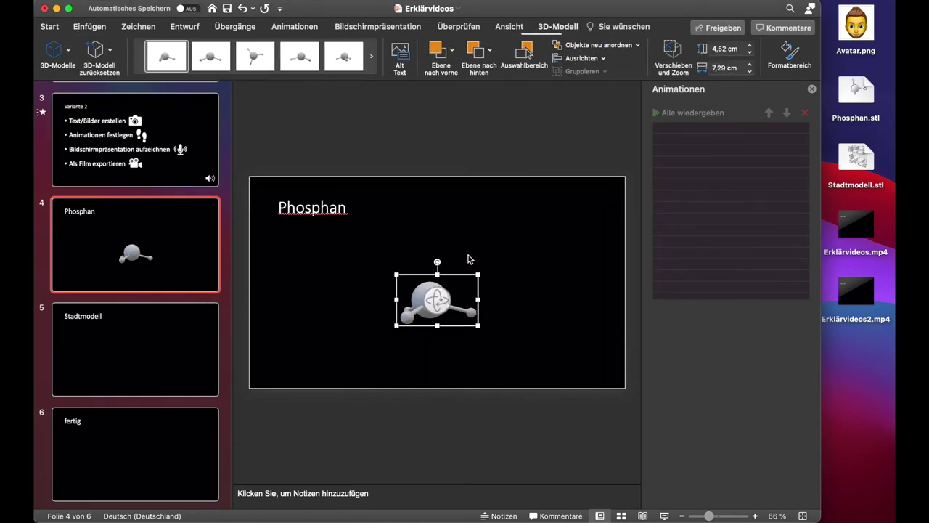
Enlarge and reposition the Phosphan 3D model on the slide
{"action": "left_click_drag", "start_coordinate": [410, 282], "coordinate": [339, 255]}
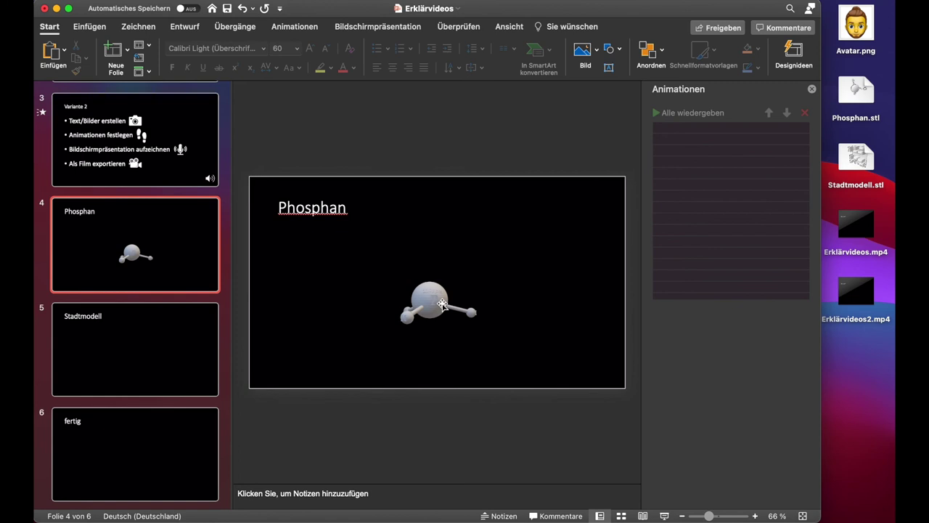
{"action": "mouse_move", "coordinate": [442, 304]}
{"action": "left_mouse_down"}
{"action": "mouse_move", "coordinate": [366, 269]}
{"action": "mouse_move", "coordinate": [537, 335]}
{"action": "left_mouse_up"}
{"action": "mouse_move", "coordinate": [430, 315]}
{"action": "left_mouse_down"}
{"action": "mouse_move", "coordinate": [448, 310]}
{"action": "mouse_move", "coordinate": [432, 305]}
{"action": "left_mouse_up"}
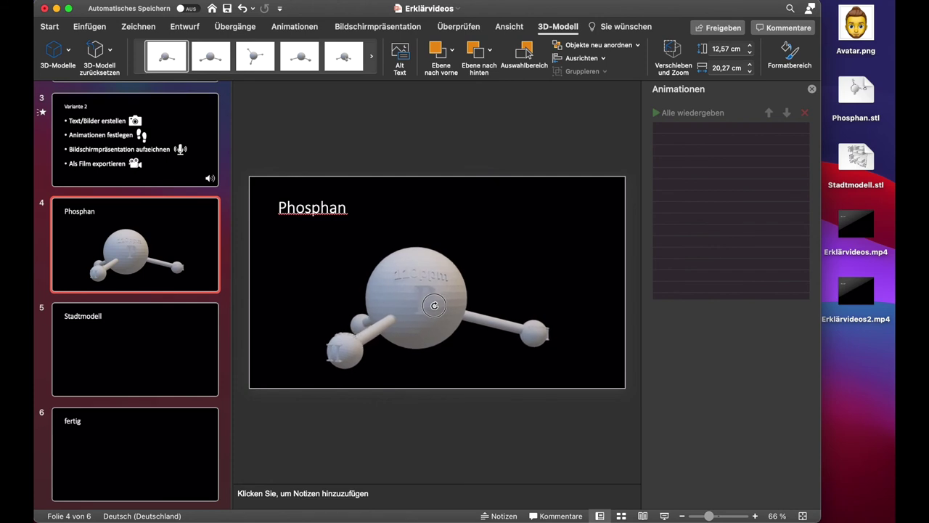
Give the model a Drehteller emphasis animation turning left and continuously
{"action": "left_click", "coordinate": [301, 26]}
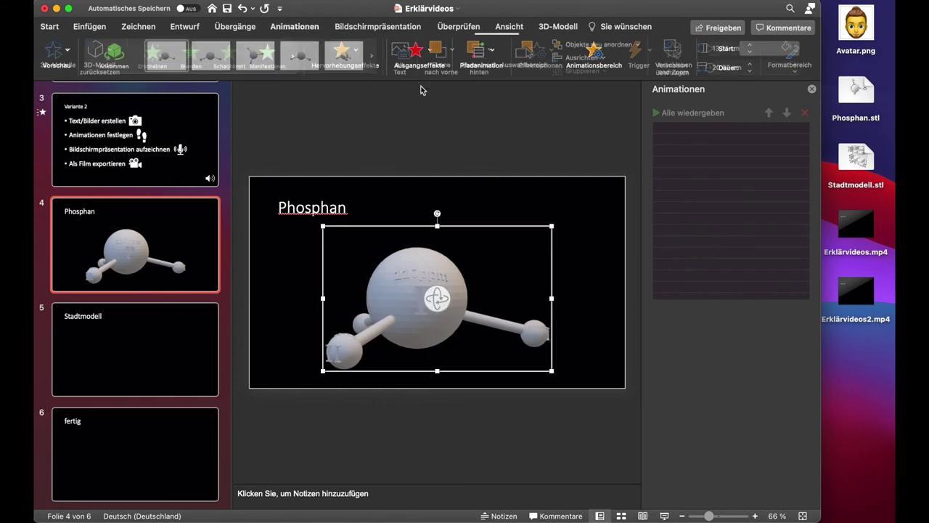
{"action": "left_click", "coordinate": [352, 52]}
{"action": "left_click", "coordinate": [357, 89]}
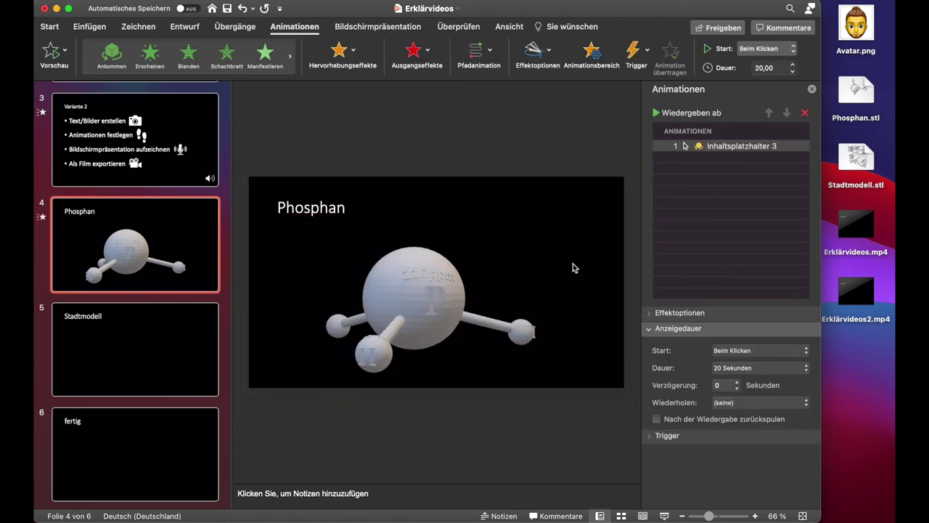
{"action": "left_click", "coordinate": [536, 51]}
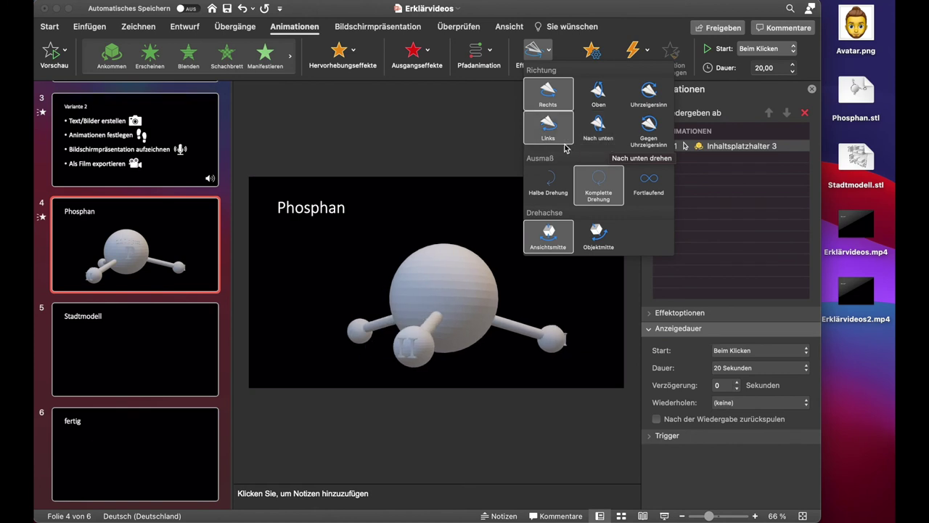
{"action": "left_click", "coordinate": [548, 129]}
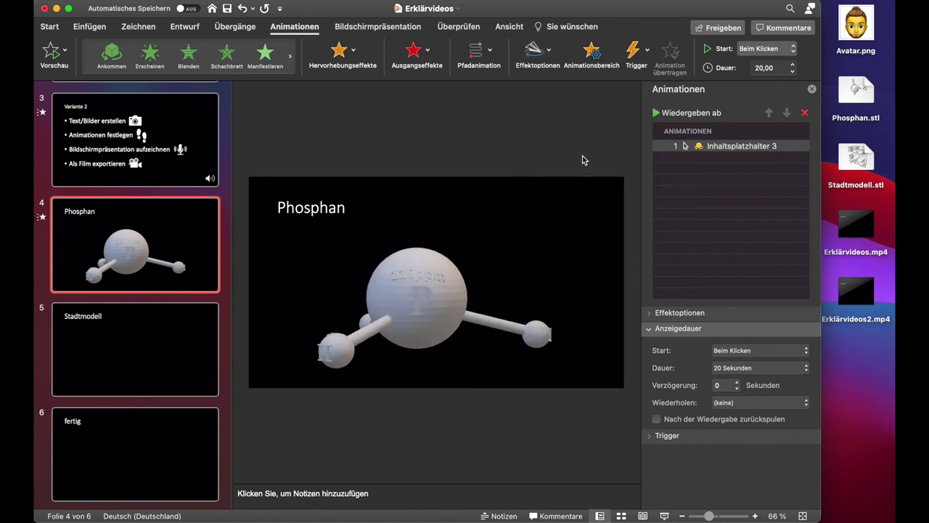
{"action": "left_click", "coordinate": [538, 54]}
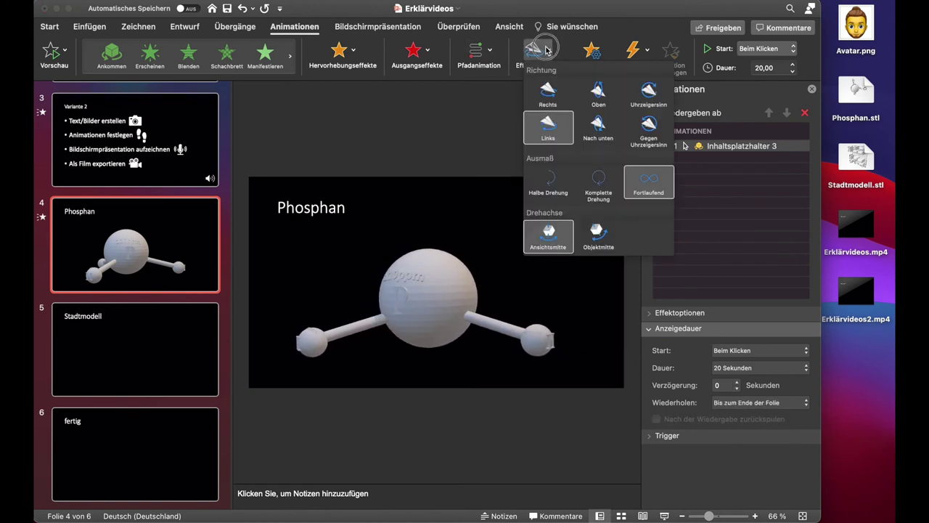
{"action": "left_click", "coordinate": [473, 260]}
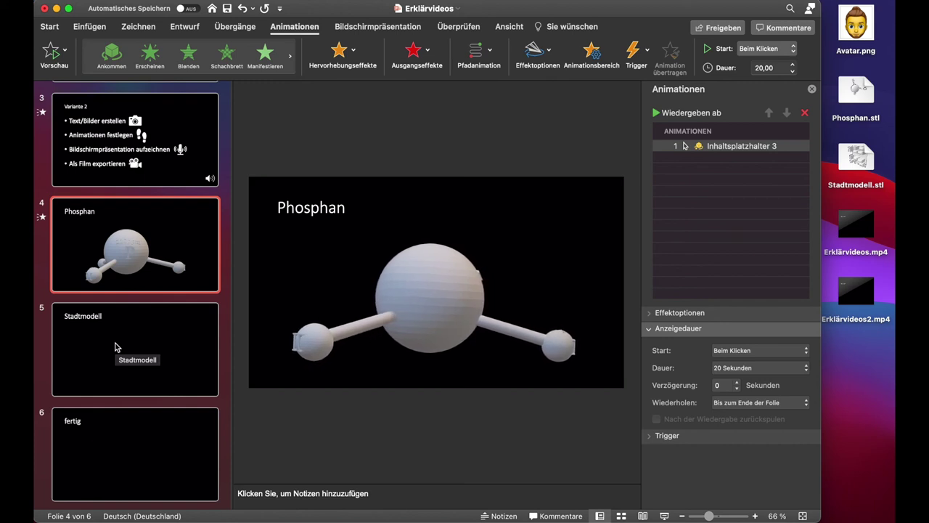
Drop Stadtmodell.stl onto slide 5, tilt it to show the top, and enlarge it
{"action": "left_click", "coordinate": [114, 347]}
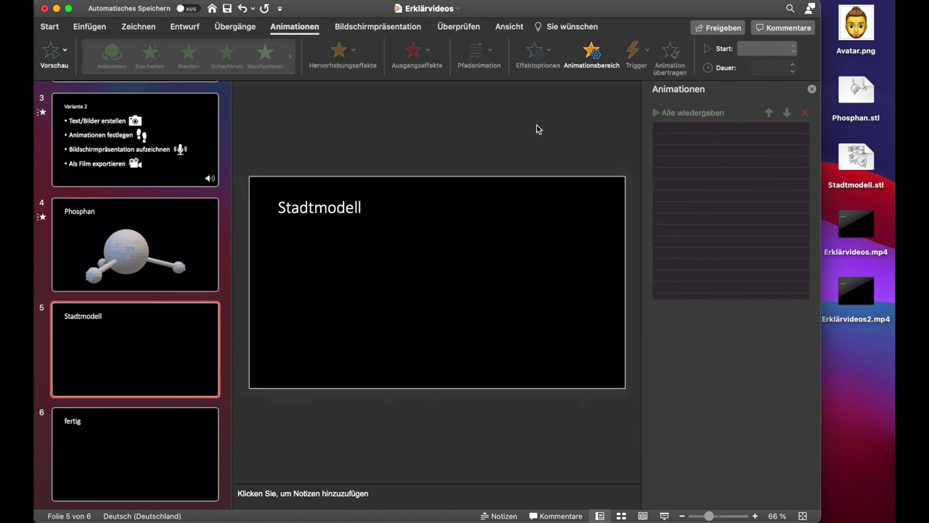
{"action": "left_click_drag", "start_coordinate": [859, 156], "coordinate": [417, 286]}
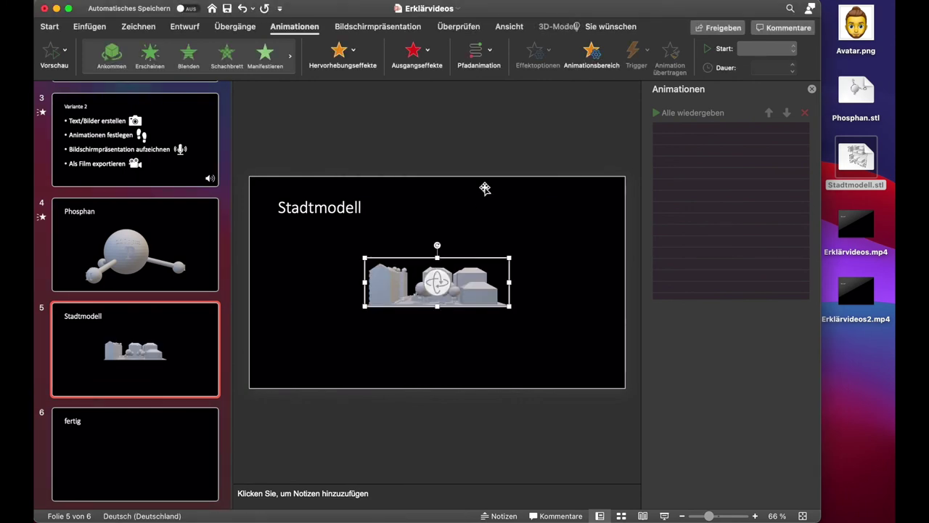
{"action": "mouse_move", "coordinate": [436, 279]}
{"action": "left_mouse_down"}
{"action": "mouse_move", "coordinate": [435, 312]}
{"action": "mouse_move", "coordinate": [437, 282]}
{"action": "left_mouse_up"}
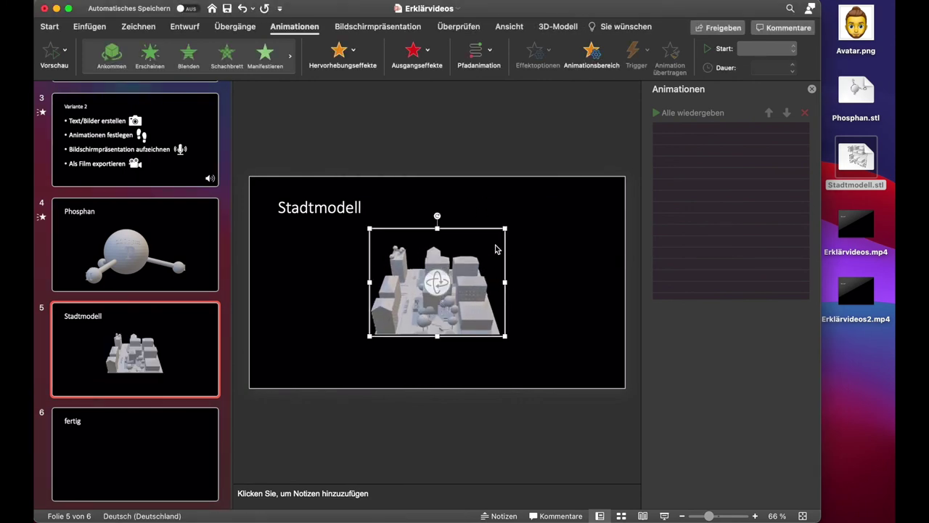
{"action": "left_click_drag", "start_coordinate": [506, 229], "coordinate": [559, 182]}
{"action": "mouse_move", "coordinate": [463, 259]}
{"action": "left_mouse_down"}
{"action": "mouse_move", "coordinate": [487, 260]}
{"action": "mouse_move", "coordinate": [459, 283]}
{"action": "left_mouse_up"}
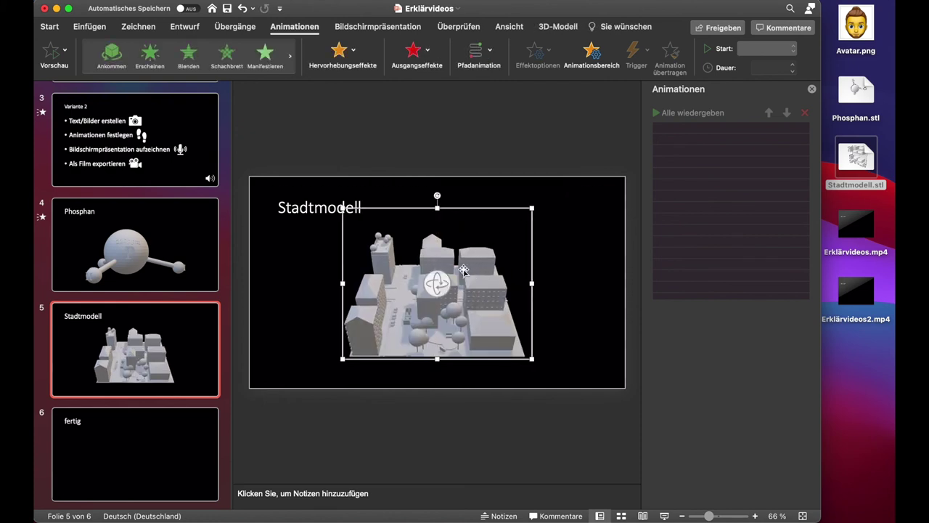
Animate the city model with a 3D rotation around Objektmitte, then go to slide 6
{"action": "left_click", "coordinate": [354, 52]}
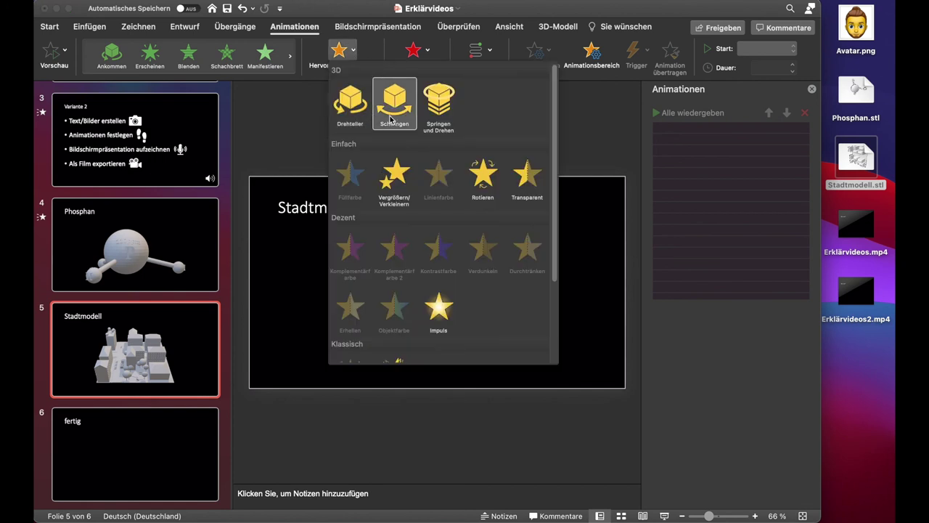
{"action": "left_click", "coordinate": [350, 102]}
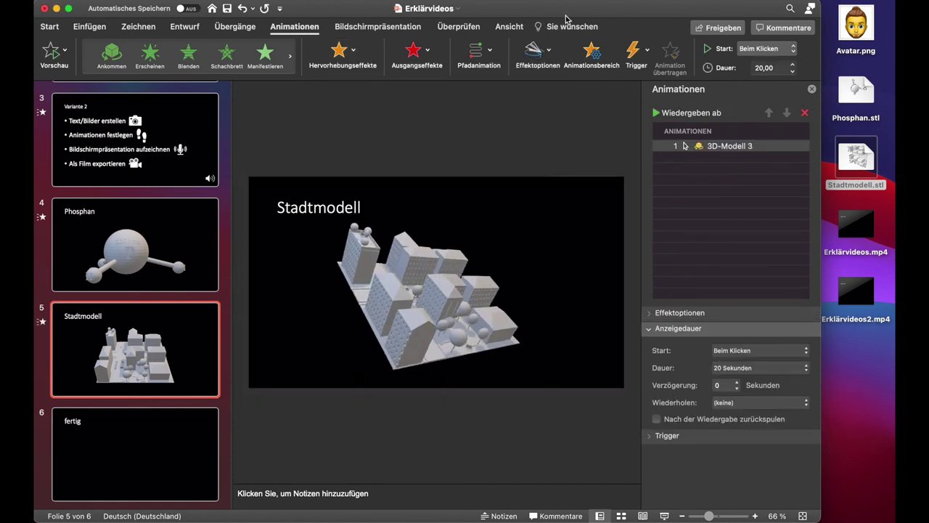
{"action": "left_click", "coordinate": [535, 51]}
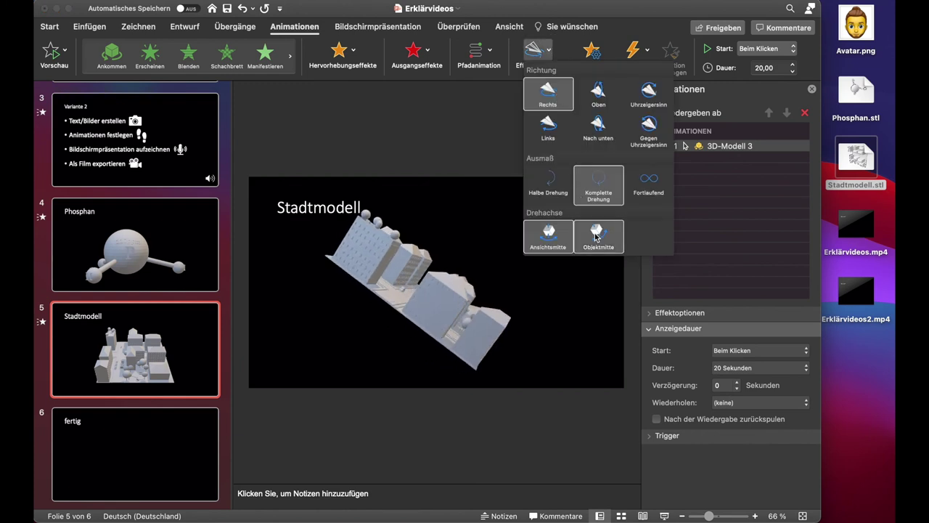
{"action": "left_click", "coordinate": [597, 233]}
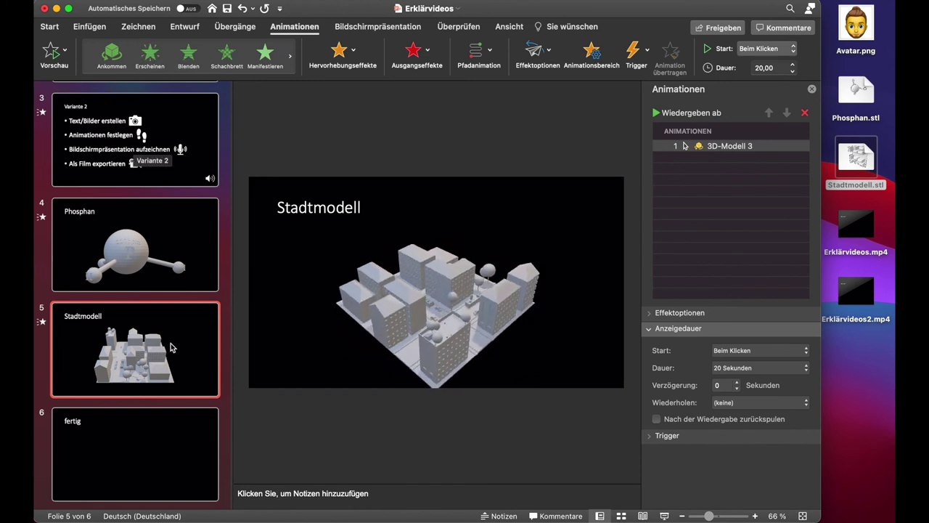
{"action": "left_click", "coordinate": [143, 458]}
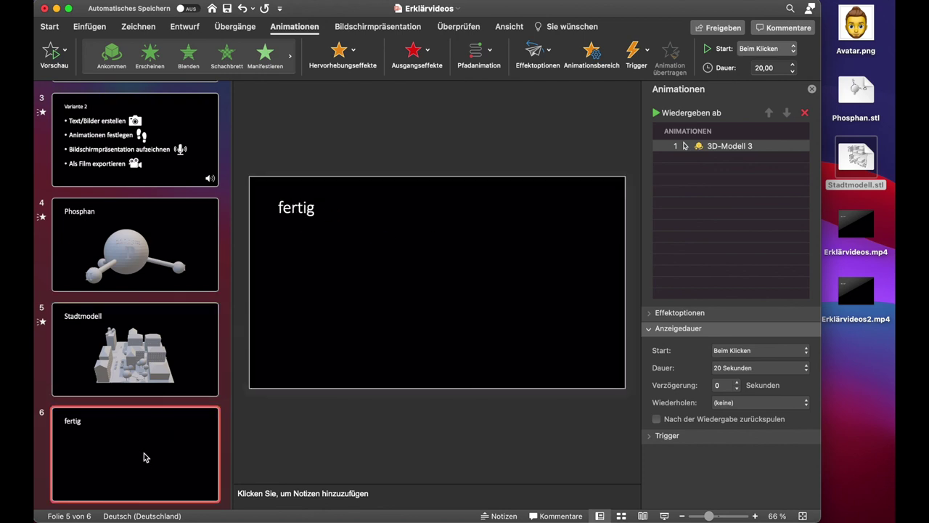
Insert the juggler pictogram found by searching the icon library for 'spass'
{"action": "left_click", "coordinate": [88, 27]}
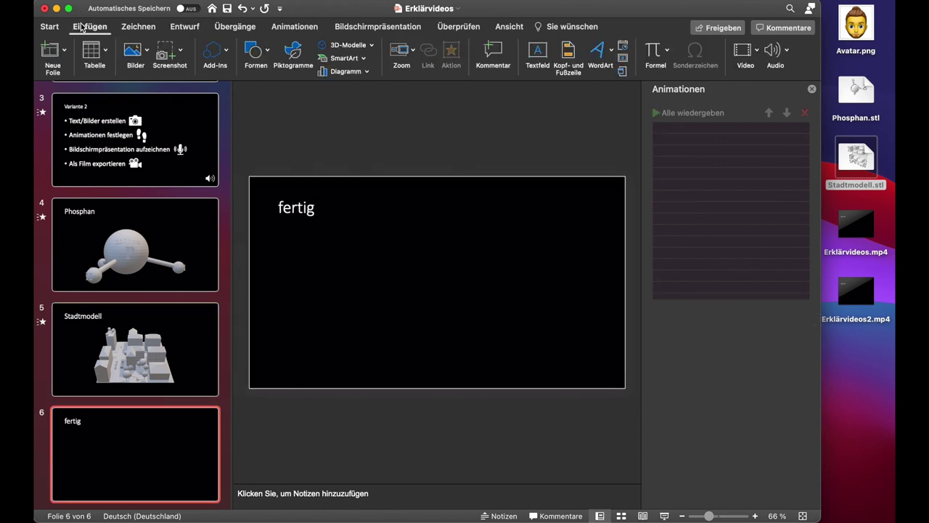
{"action": "left_click", "coordinate": [293, 53]}
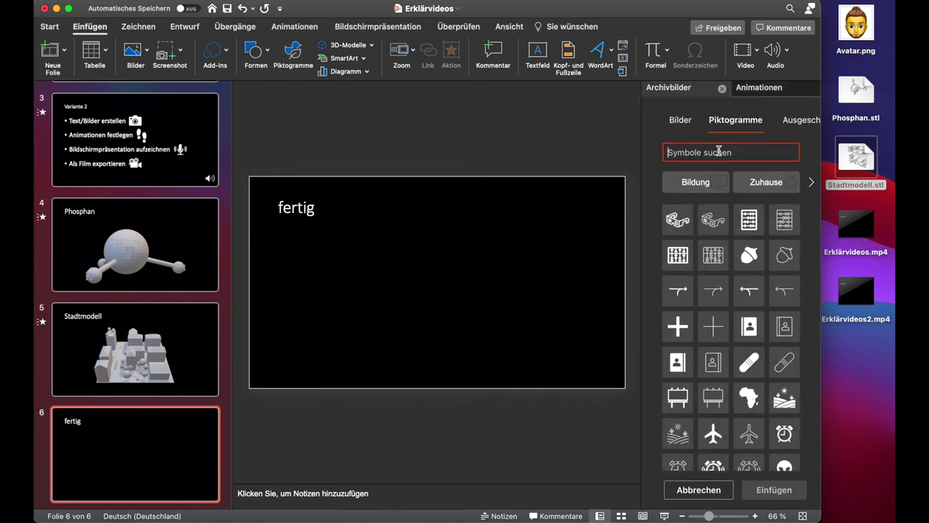
{"action": "type", "text": "spass"}
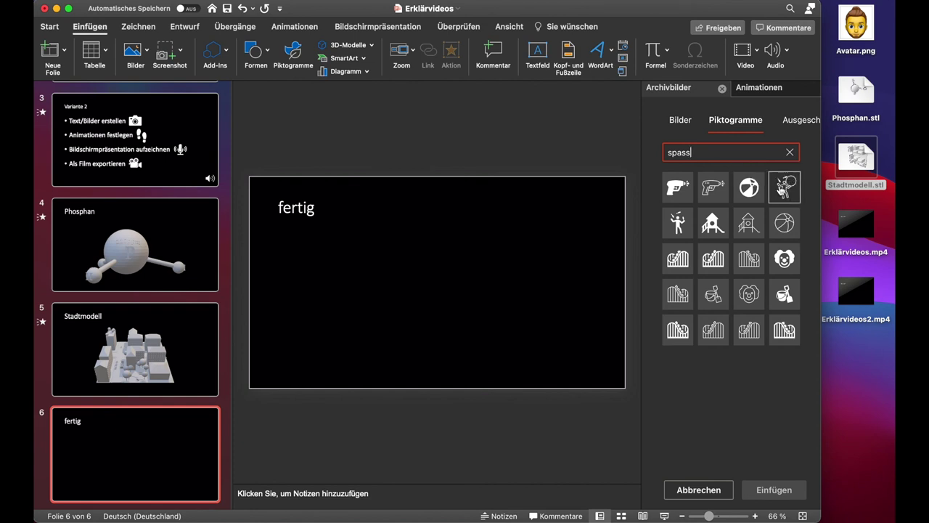
{"action": "left_click", "coordinate": [785, 187]}
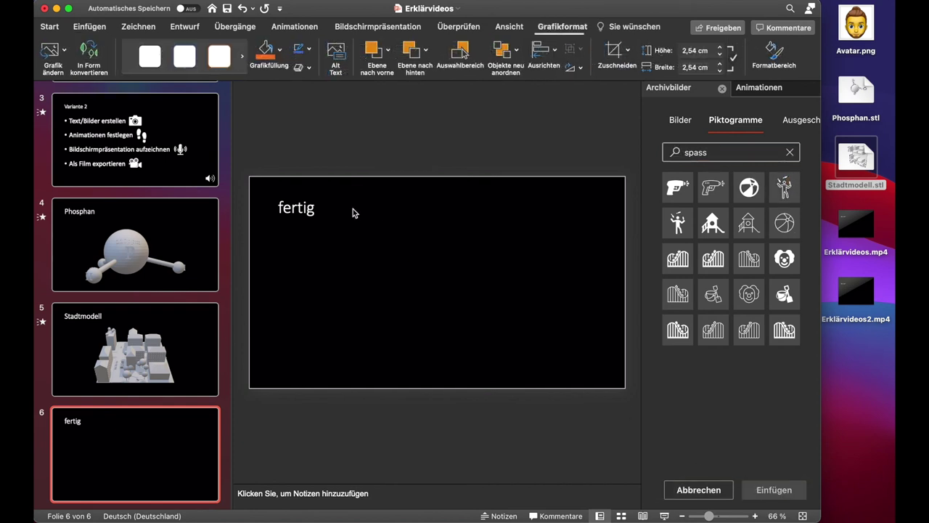
Fill the juggler white and enlarge it to about 13,2 cm in the slide centre
{"action": "left_click", "coordinate": [281, 51]}
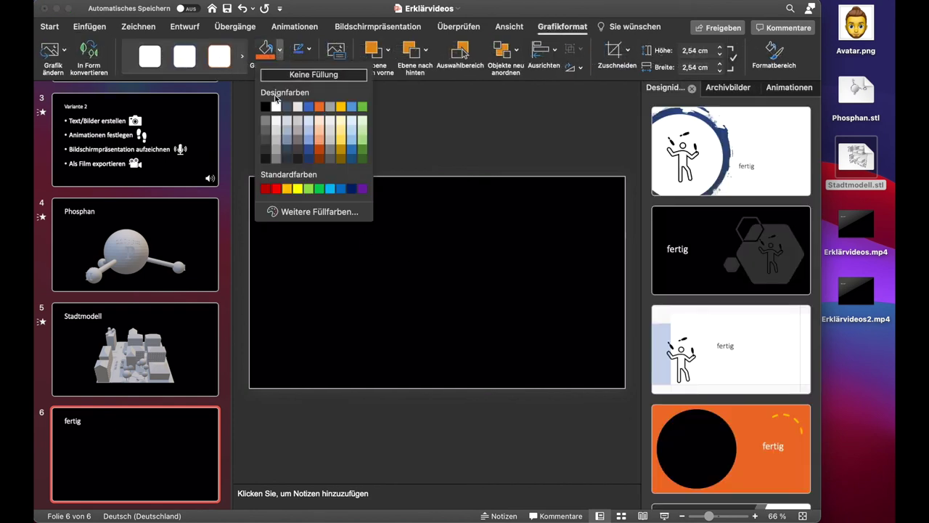
{"action": "left_click", "coordinate": [320, 73]}
{"action": "mouse_move", "coordinate": [436, 282]}
{"action": "left_mouse_down"}
{"action": "mouse_move", "coordinate": [348, 224]}
{"action": "mouse_move", "coordinate": [495, 314]}
{"action": "left_mouse_up"}
{"action": "mouse_move", "coordinate": [408, 264]}
{"action": "left_mouse_down"}
{"action": "mouse_move", "coordinate": [441, 270]}
{"action": "mouse_move", "coordinate": [436, 264]}
{"action": "left_mouse_up"}
{"action": "left_click", "coordinate": [544, 282]}
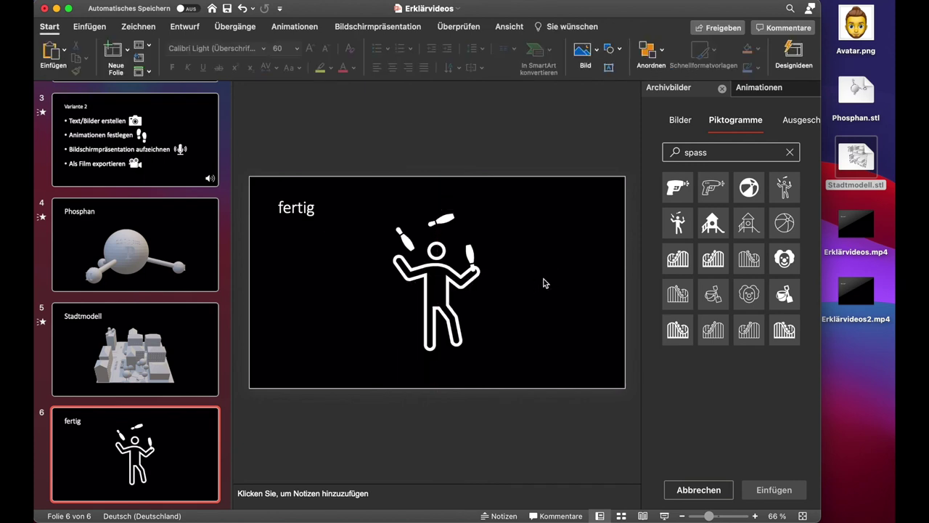